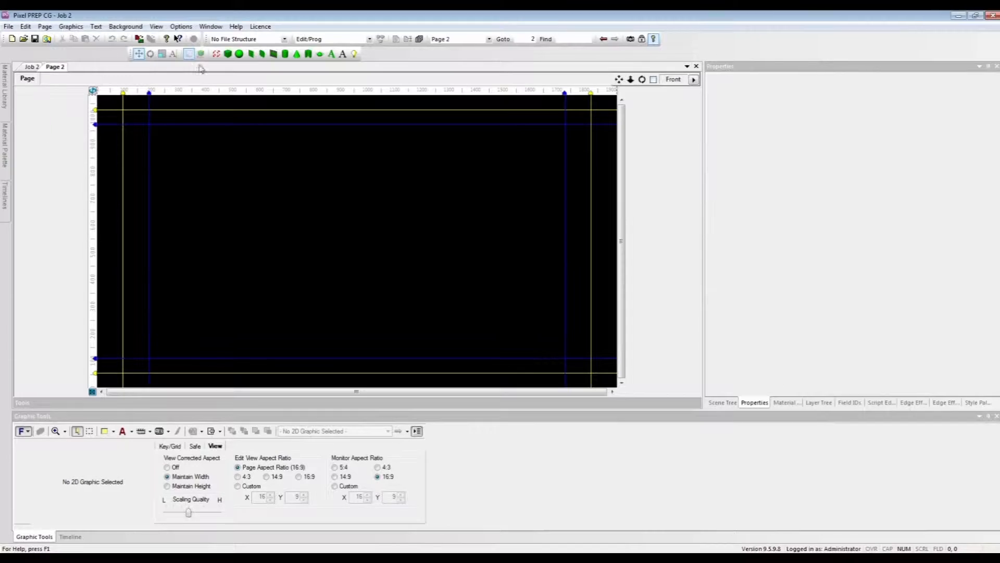
Step: Add a rectangle to the page and set its width to 1276 and height to 170
left_click(252, 54)
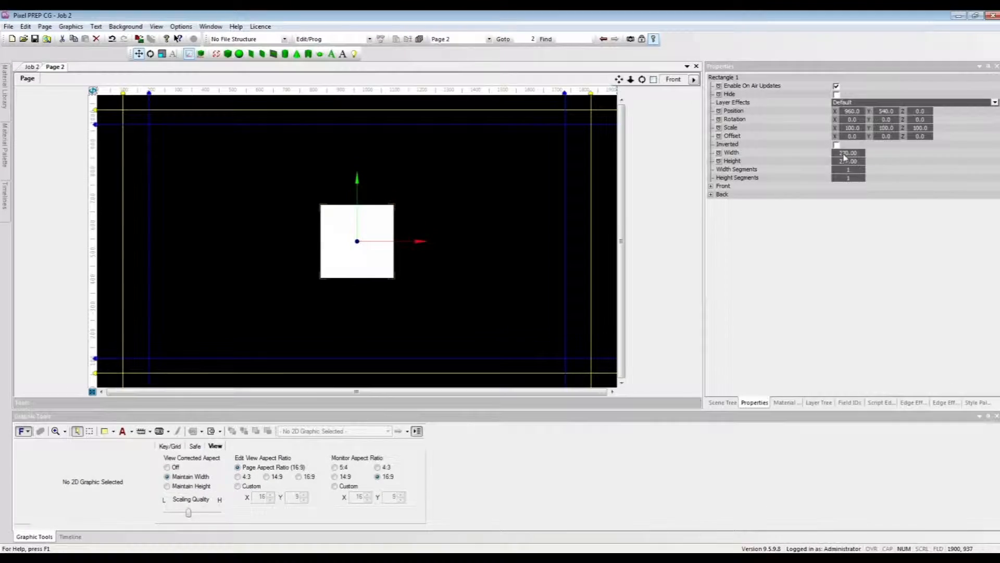
left_click_drag(946, 152, 999, 137)
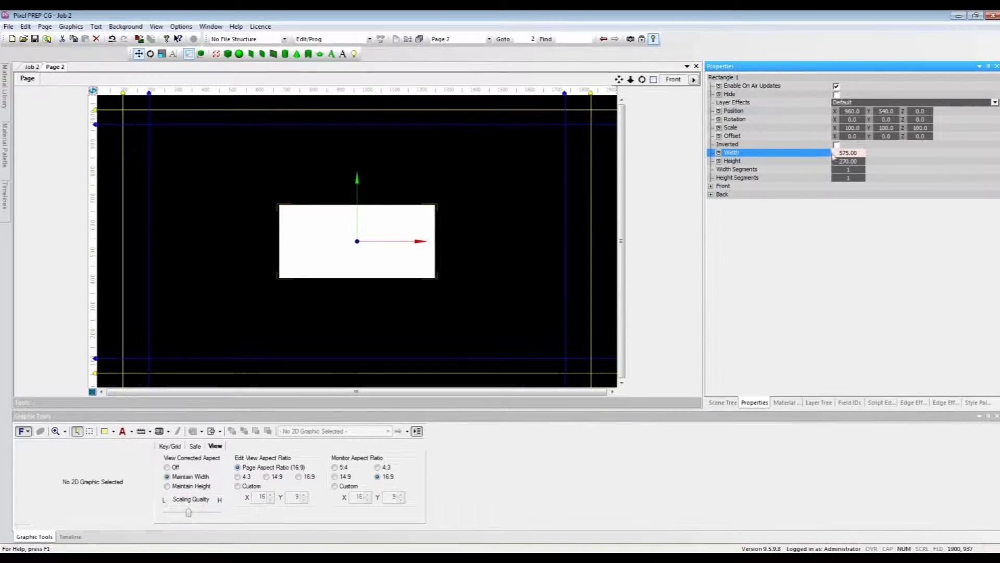
left_click_drag(884, 149, 952, 149)
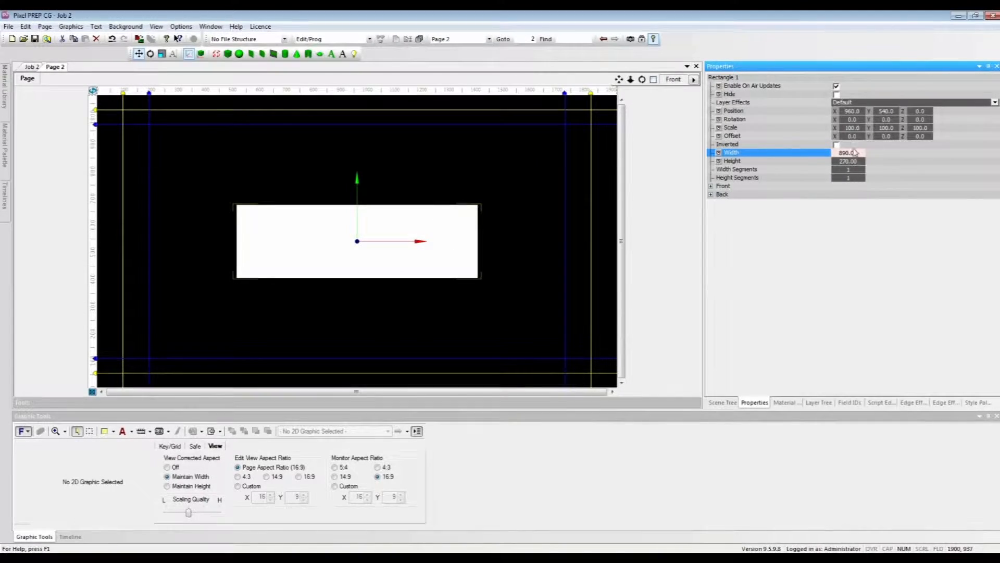
left_click_drag(857, 152, 967, 159)
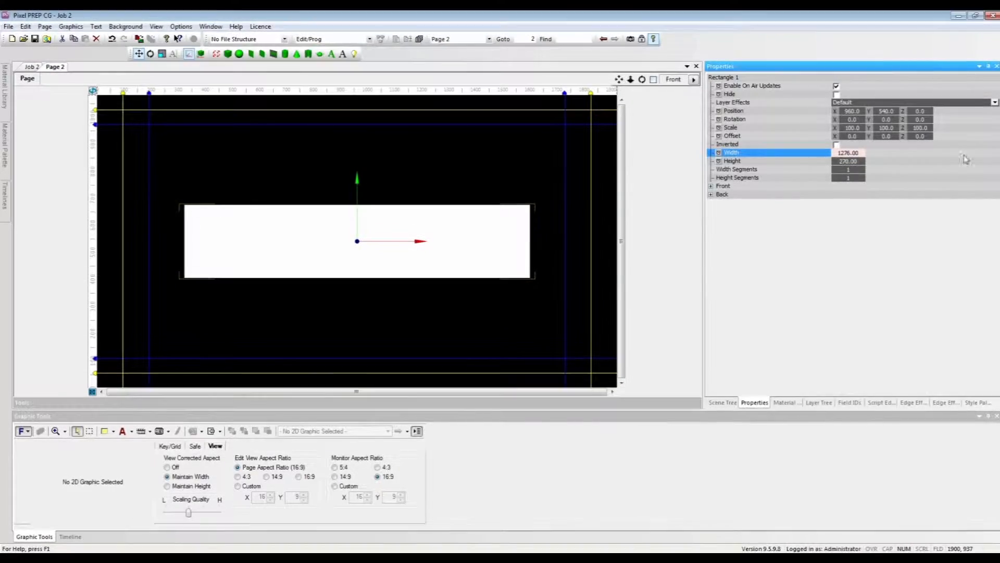
left_click_drag(853, 162, 798, 165)
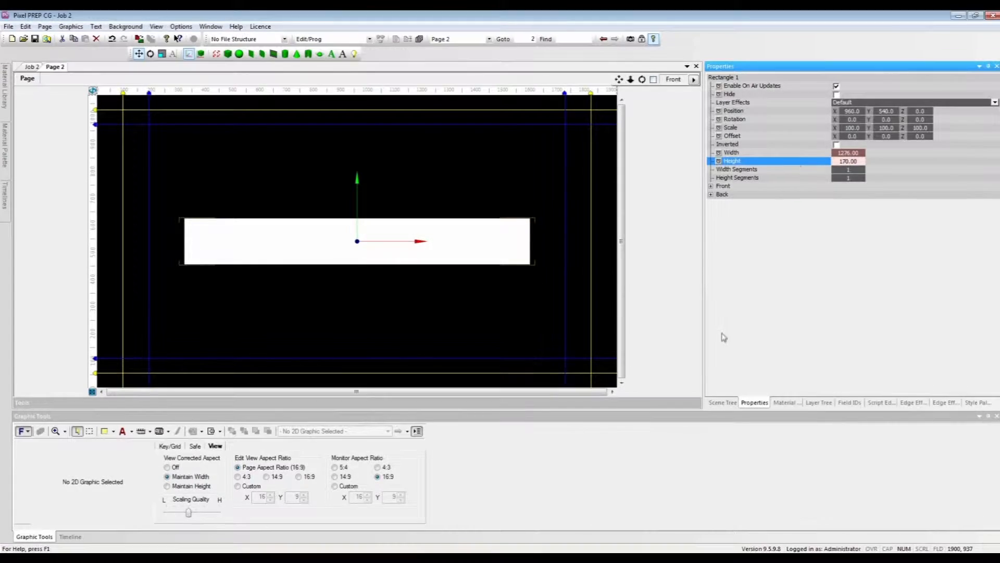
Step: Create a new material with a blue diffuse color (RGB 0, 12, 255) and add a Texture Page layer to it
left_click(783, 403)
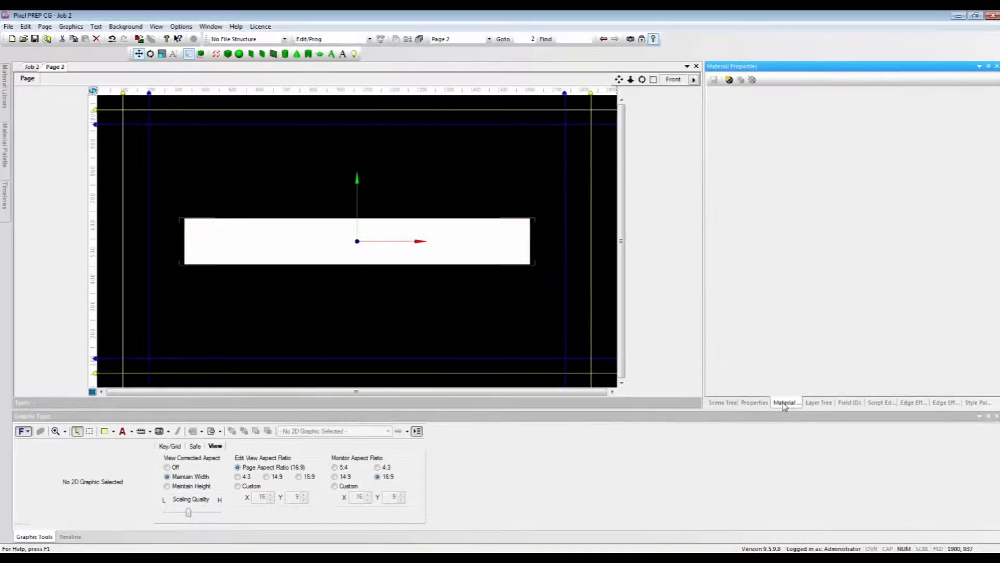
left_click(730, 80)
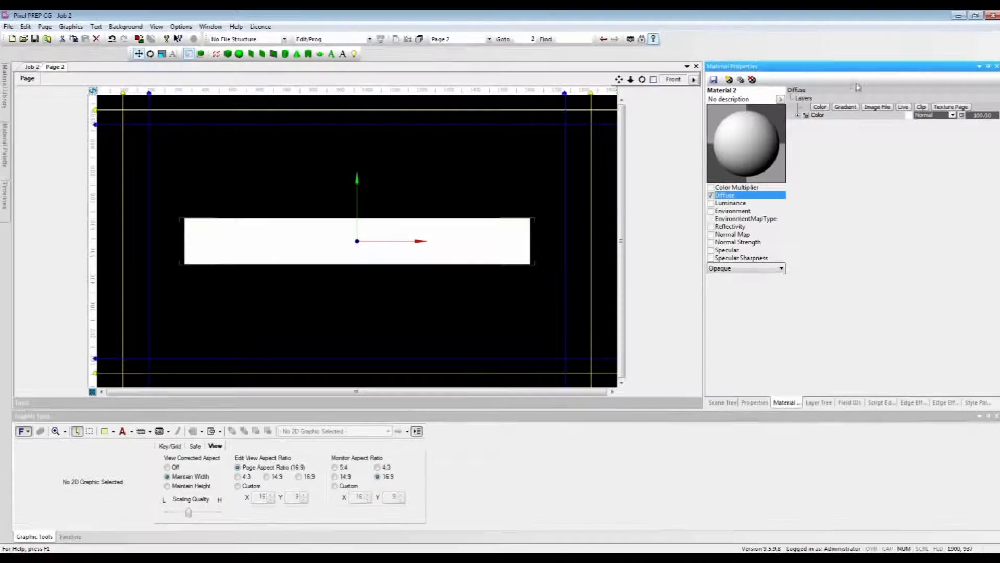
left_click(908, 115)
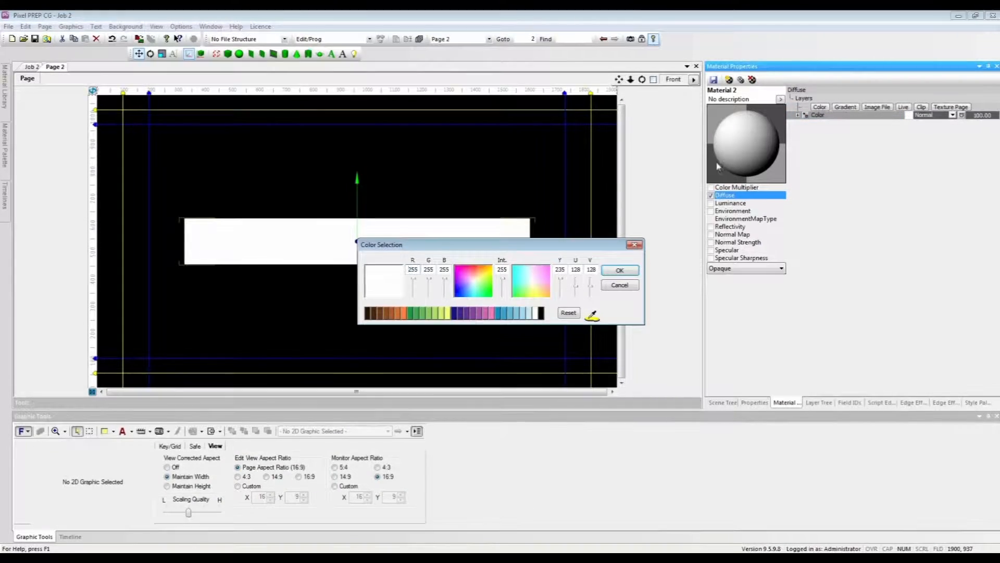
left_click(458, 296)
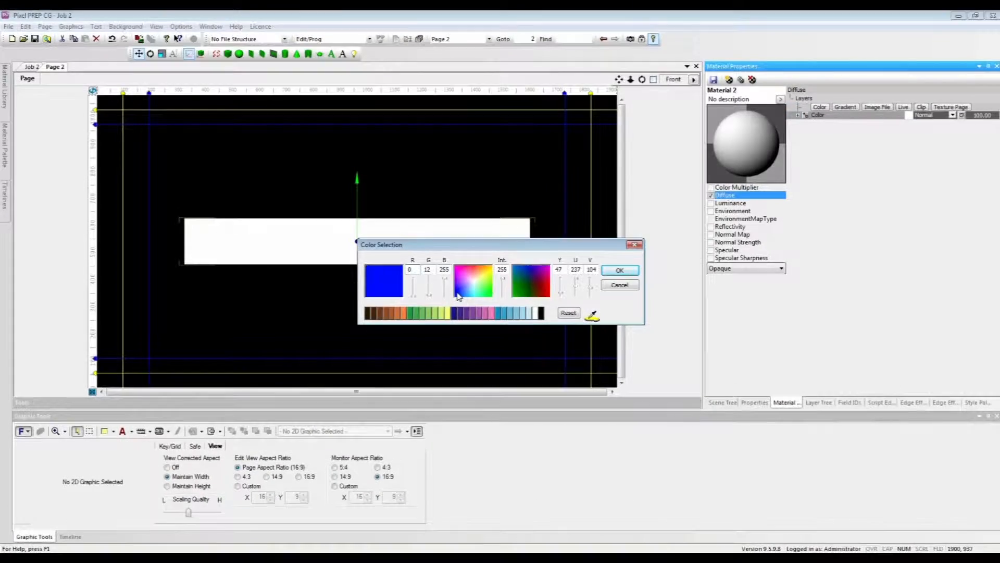
left_click(627, 271)
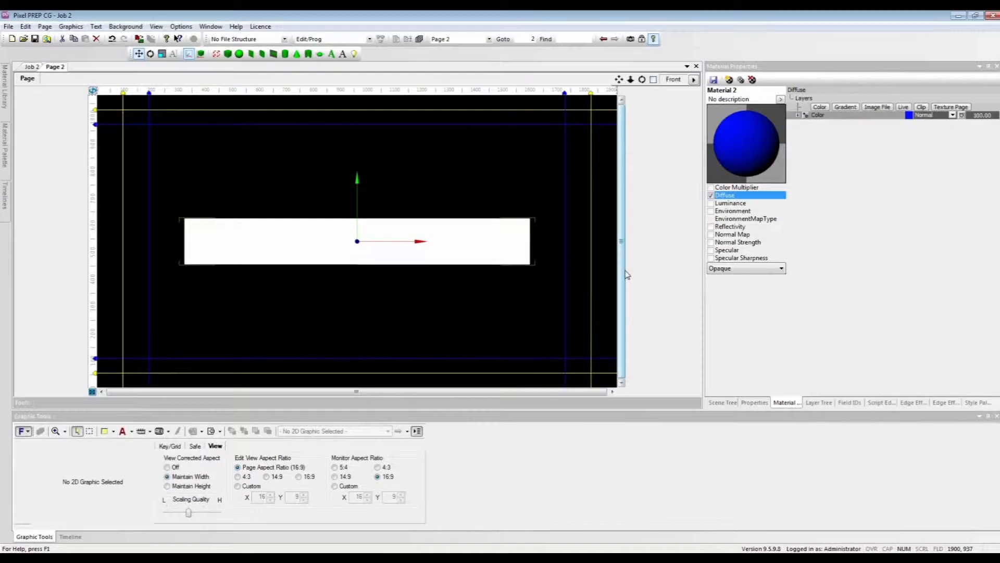
left_click(950, 108)
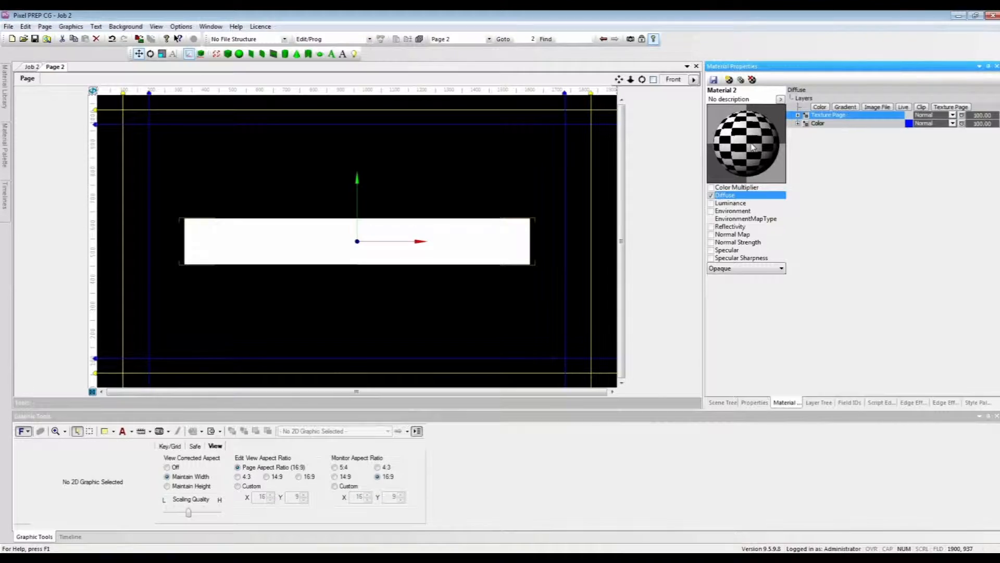
Step: Apply Material 2 to the front face of Rectangle 1
left_click(724, 402)
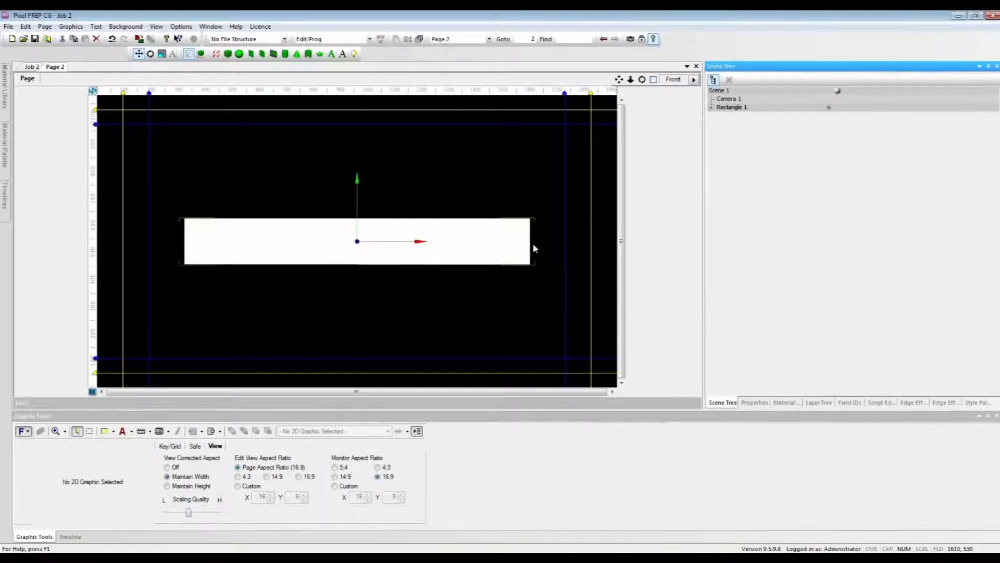
left_click(711, 108)
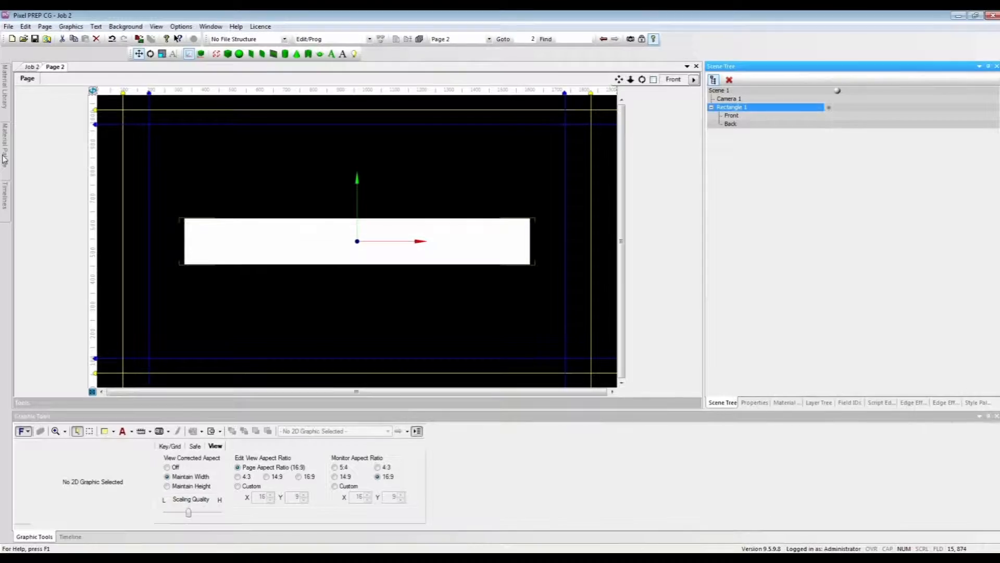
mouse_move(4, 159)
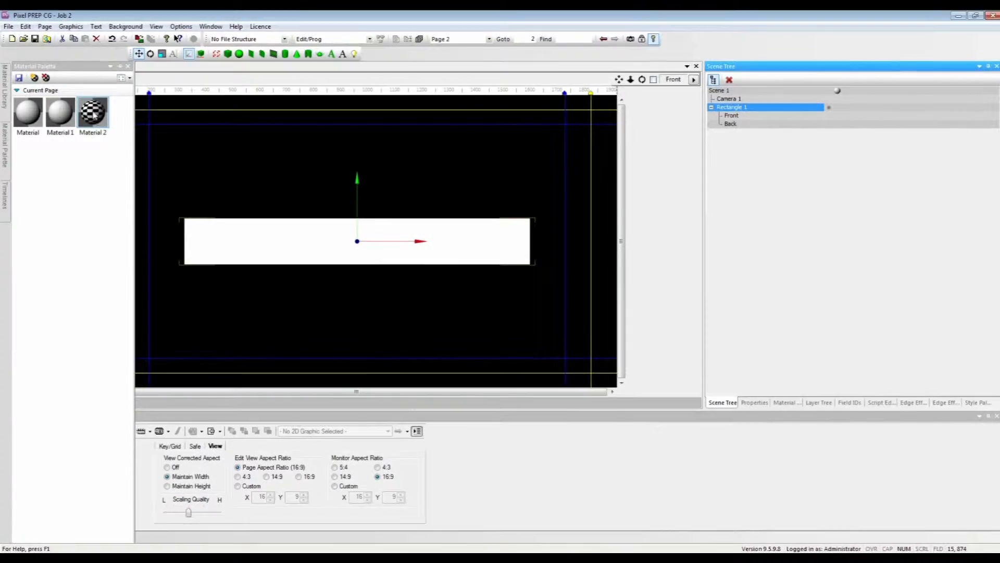
left_click_drag(128, 98, 291, 141)
left_click_drag(618, 127, 735, 119)
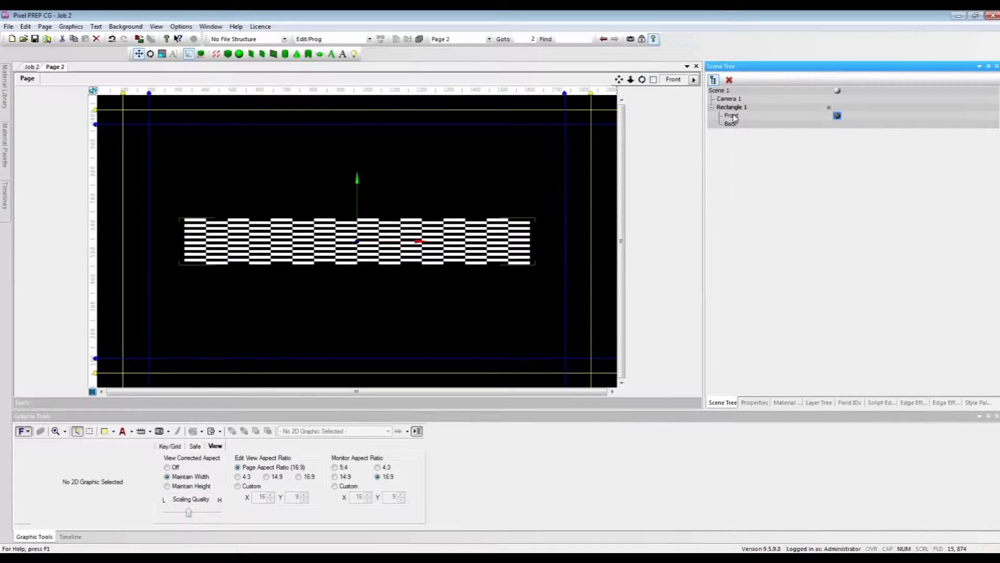
Step: Override the Diffuse::Texture Page layer on the rectangle's front face and assign a new 2D texture page to it
left_click(755, 403)
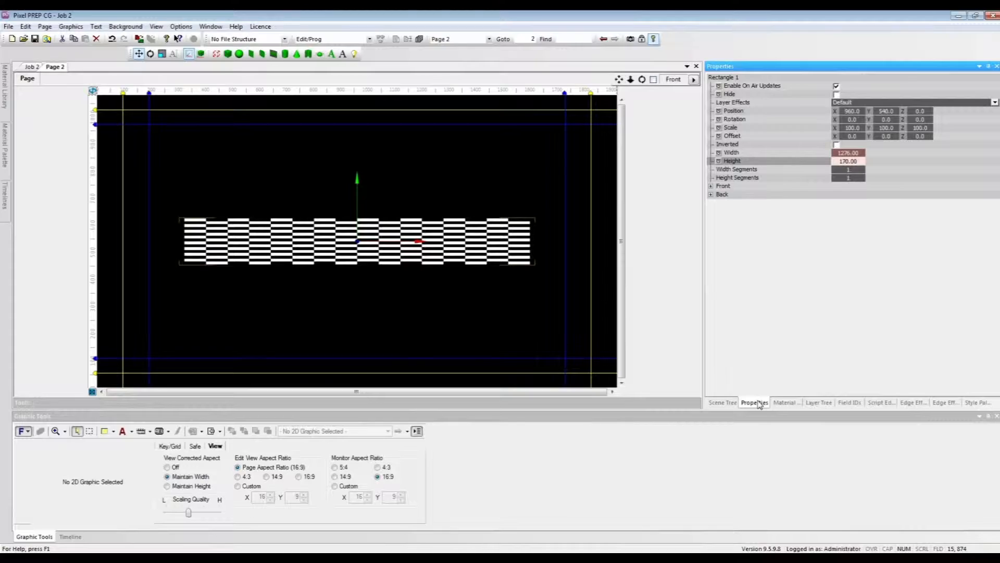
left_click(711, 186)
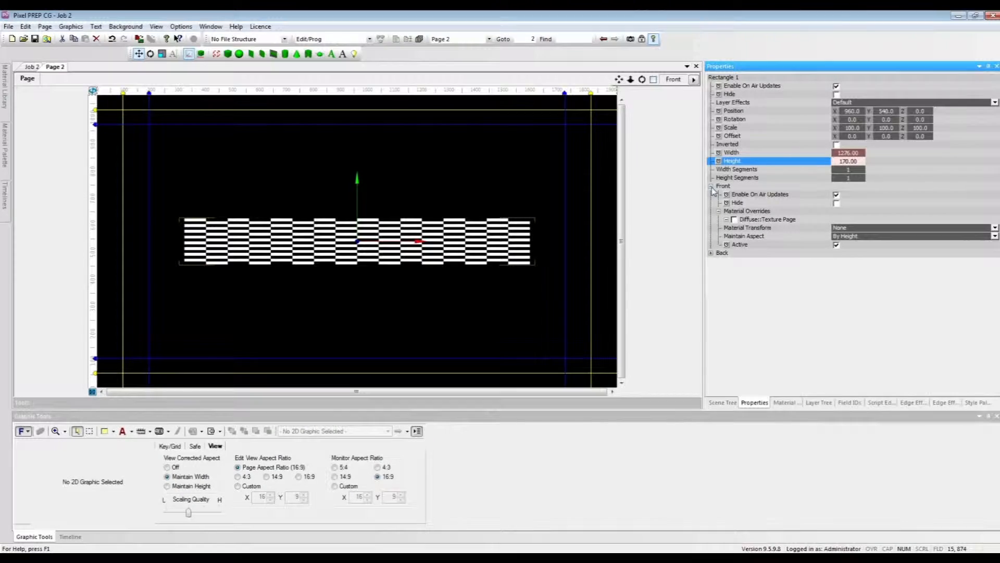
left_click(734, 220)
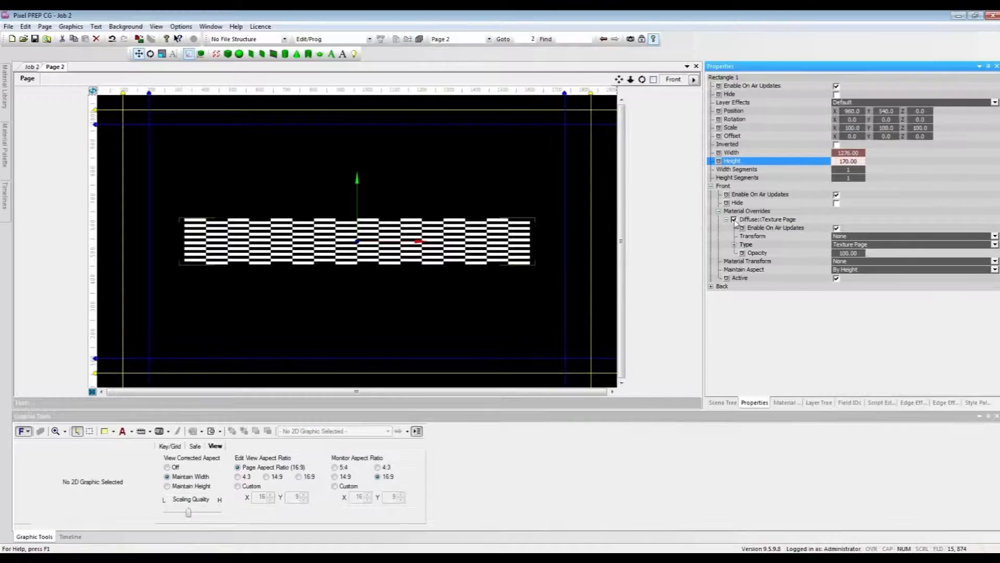
left_click(734, 245)
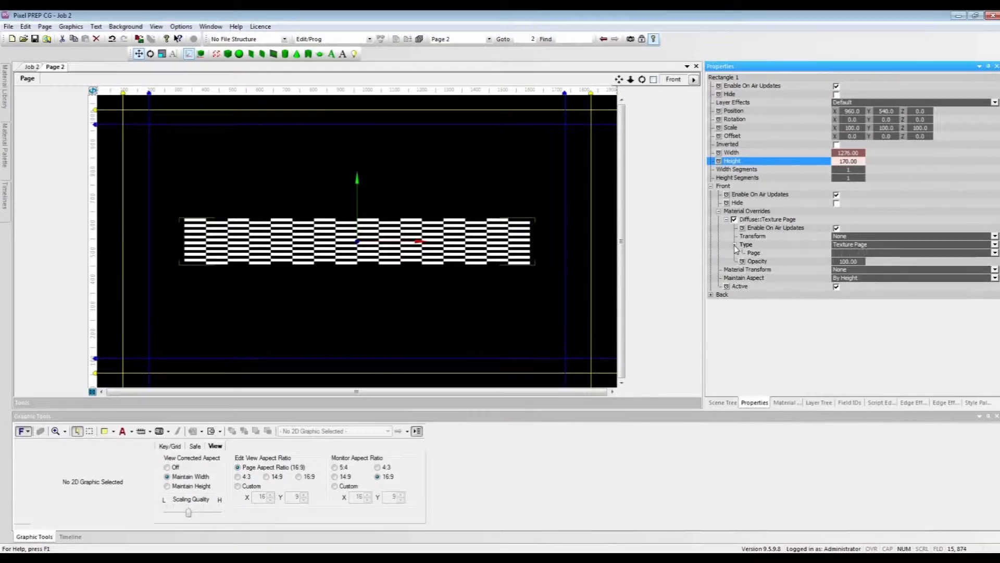
left_click(857, 253)
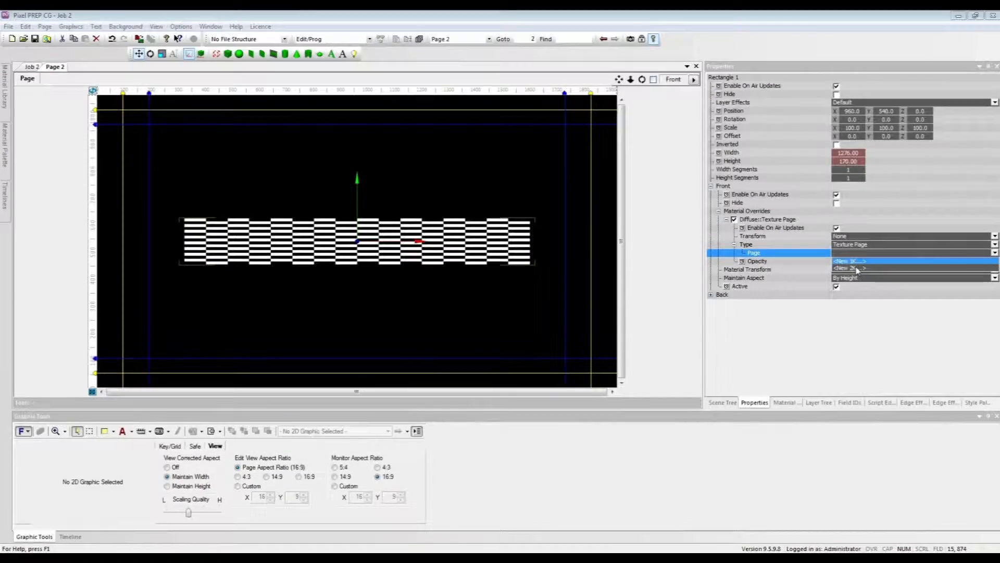
left_click(857, 269)
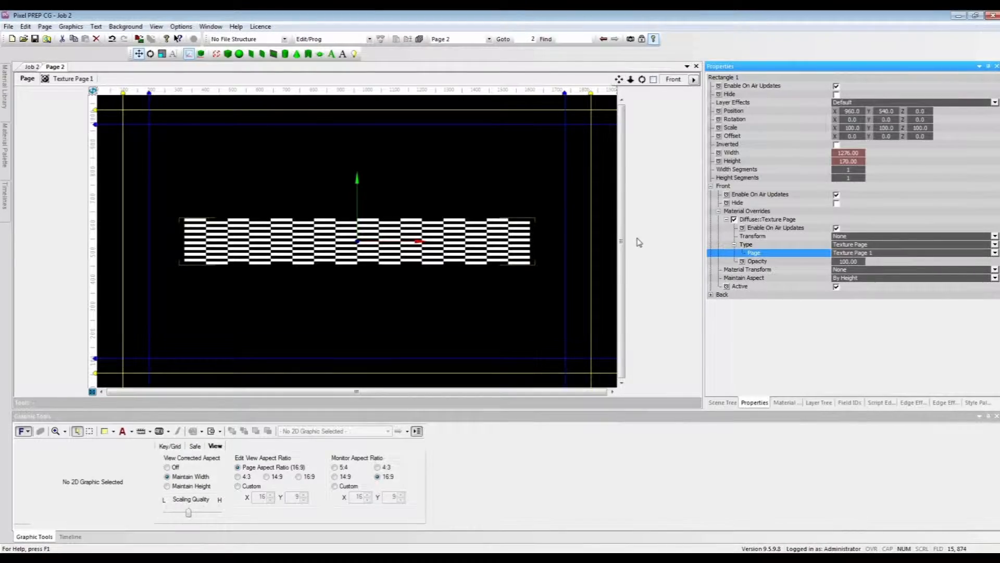
Step: Open Texture Page 1 and fit its texture region to the front face of Rectangle 1
left_click(67, 80)
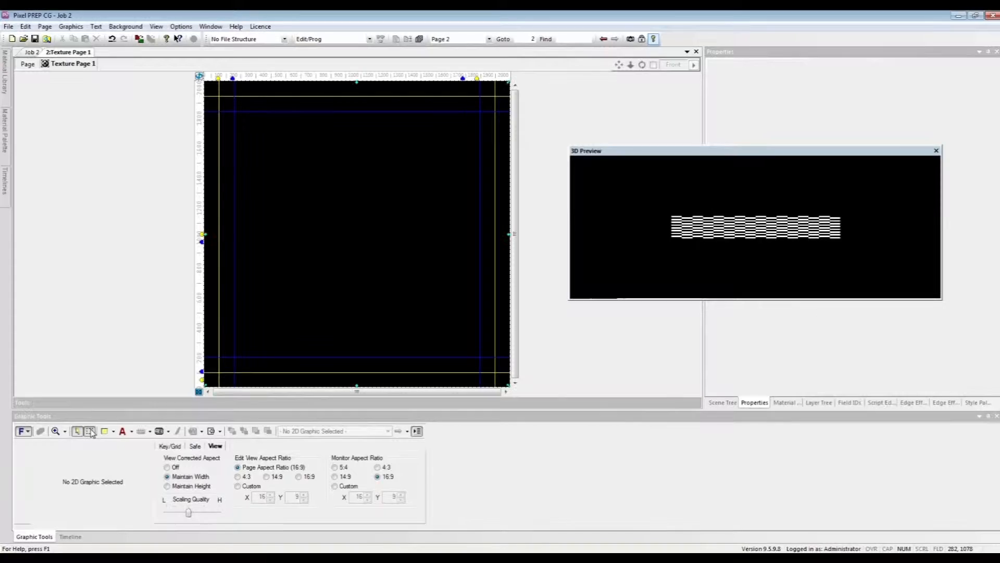
left_click(90, 432)
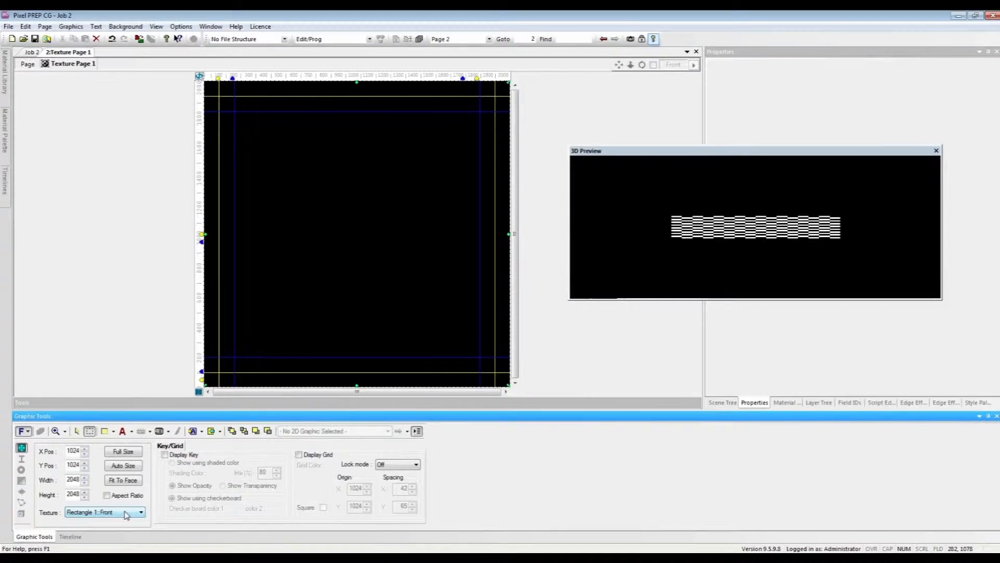
left_click(130, 481)
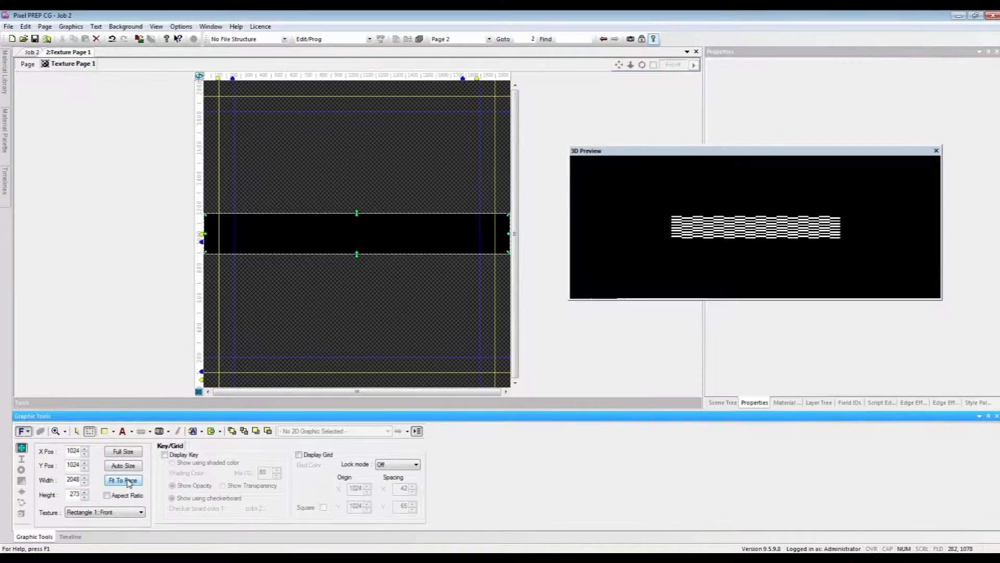
Step: Start a text page on the texture page with a text height of 82 lines and a line spacing of 156%
left_click(123, 432)
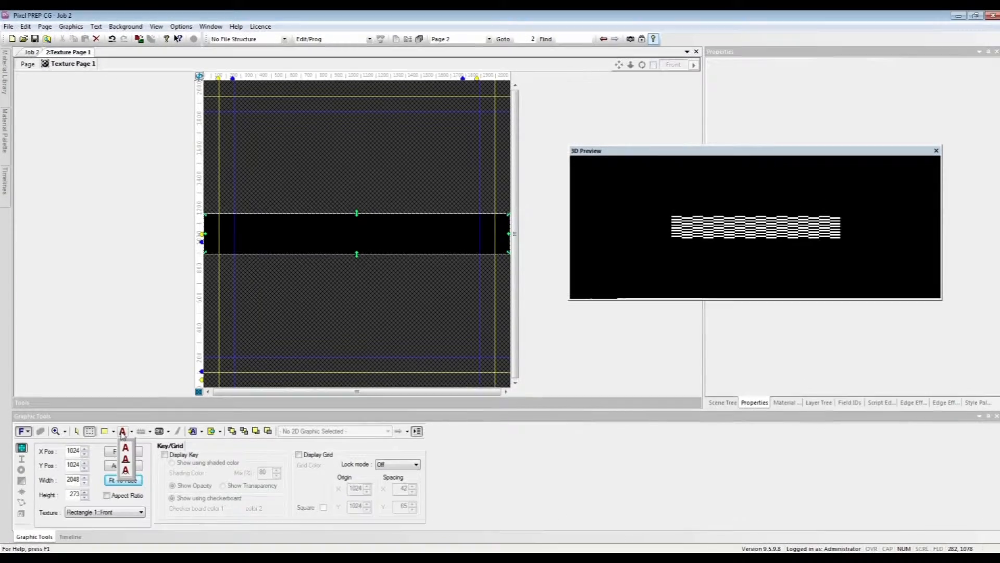
left_click(125, 438)
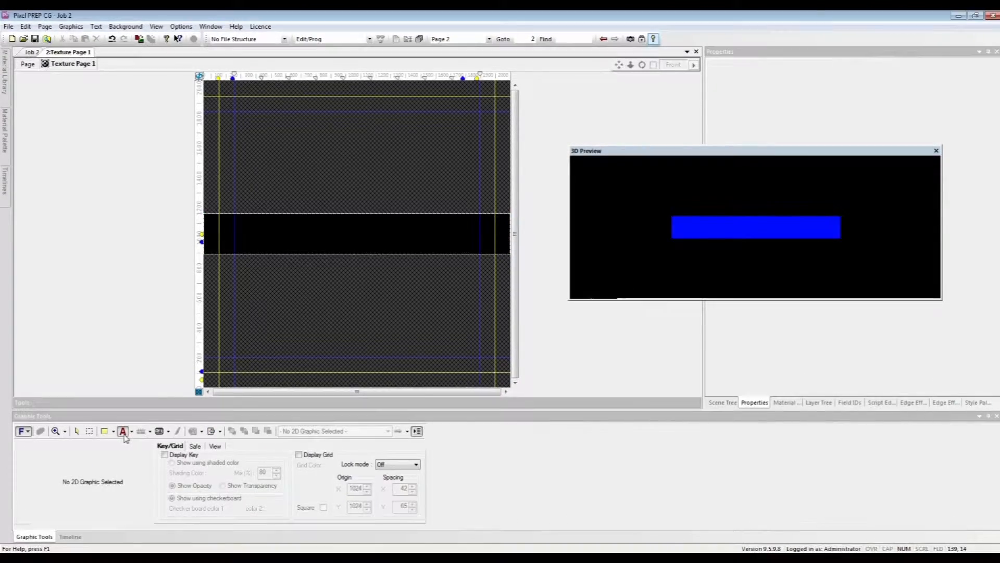
left_click(243, 148)
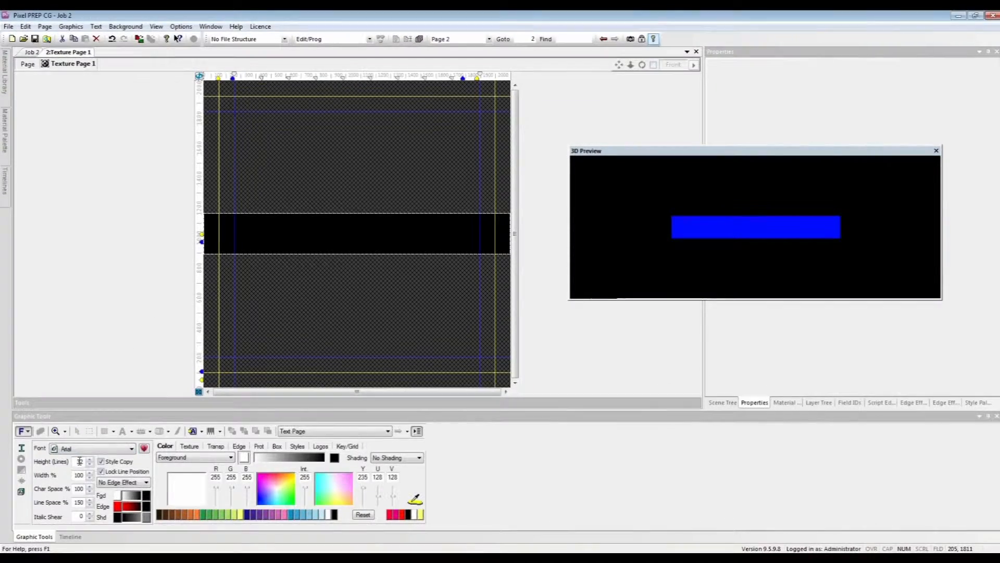
left_click_drag(80, 461, 77, 462)
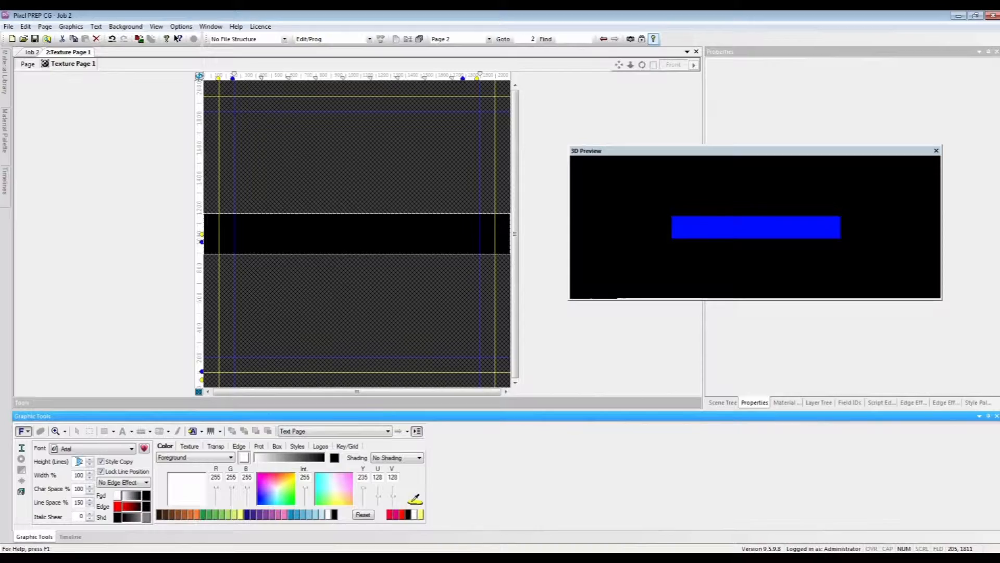
type("8")
left_click(89, 500)
left_click(155, 264)
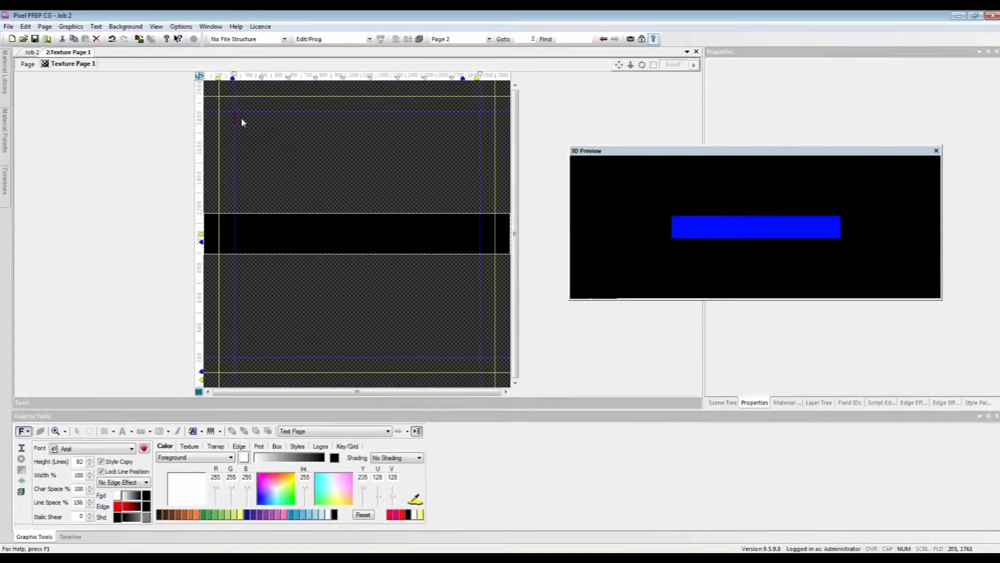
Step: Enter the text "Line 1", "Line 2" and "Line 3" on three consecutive lines near the texture page's upper safe-area corner
left_click(241, 121)
type("Line ")
type("1 ")
type("Line 2 L")
type("ine 3")
Step: Insert two blank lines between Line 1 and Line 2 and two between Line 2 and Line 3
key("Up")
key("Return")
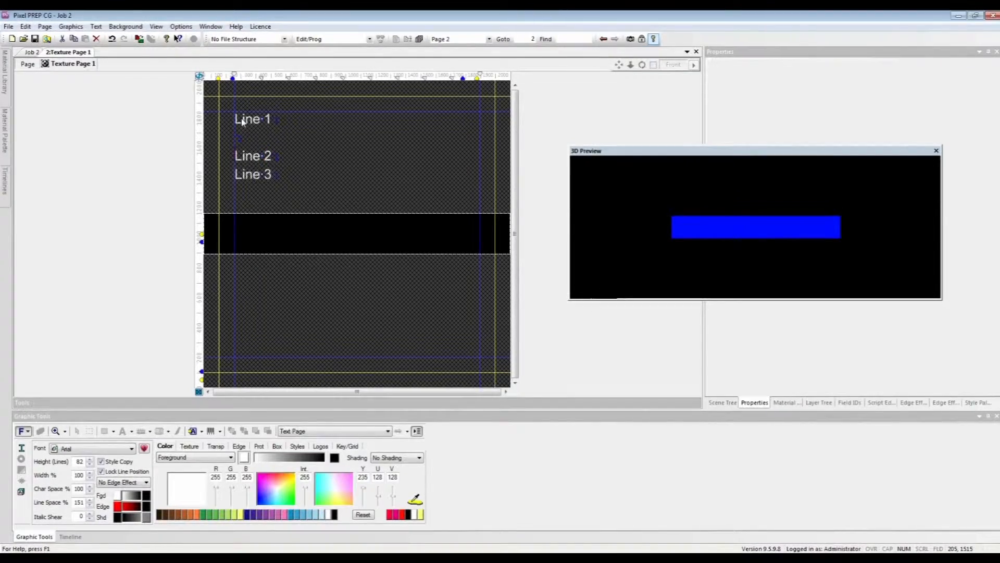
key("Down")
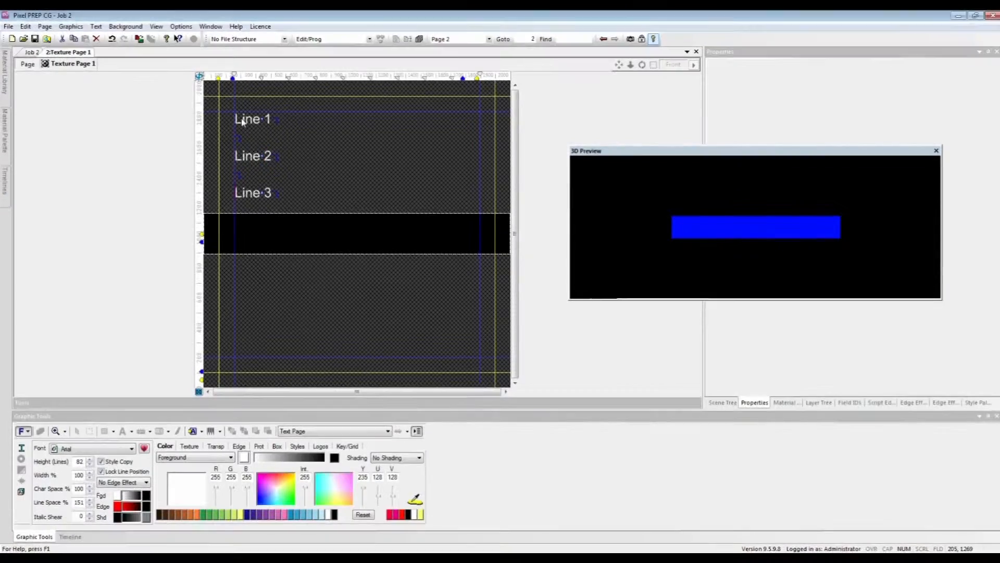
key("Up")
key("Return")
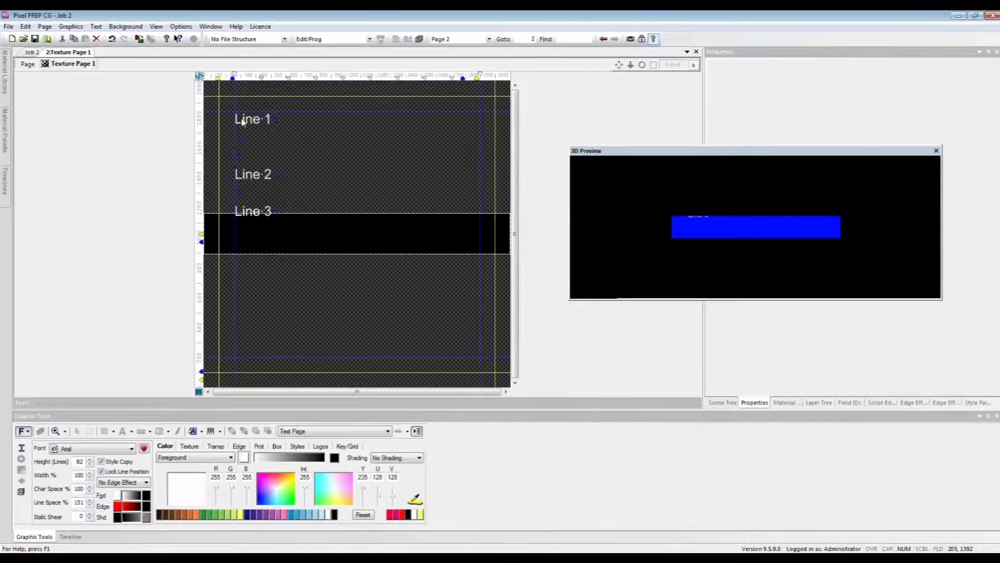
key("Down")
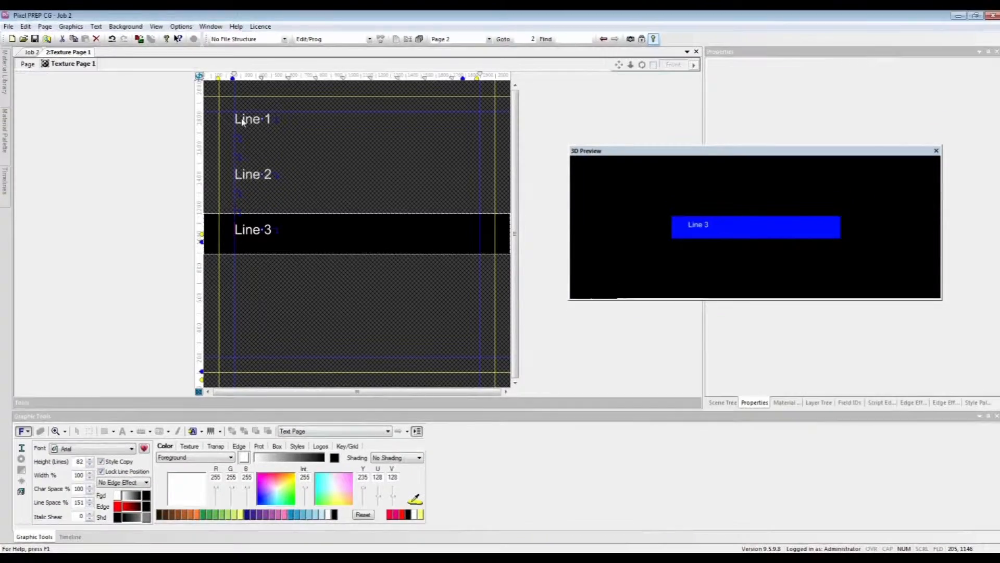
Step: Add a text field marker with ID 1 at the start of Line 1
key("Up")
key("Up")
left_click(201, 431)
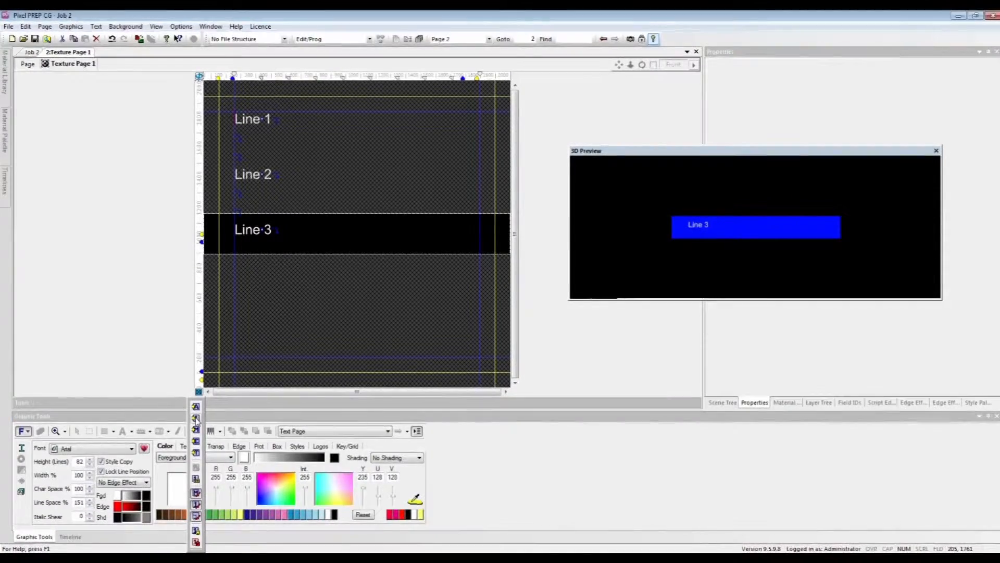
left_click(196, 419)
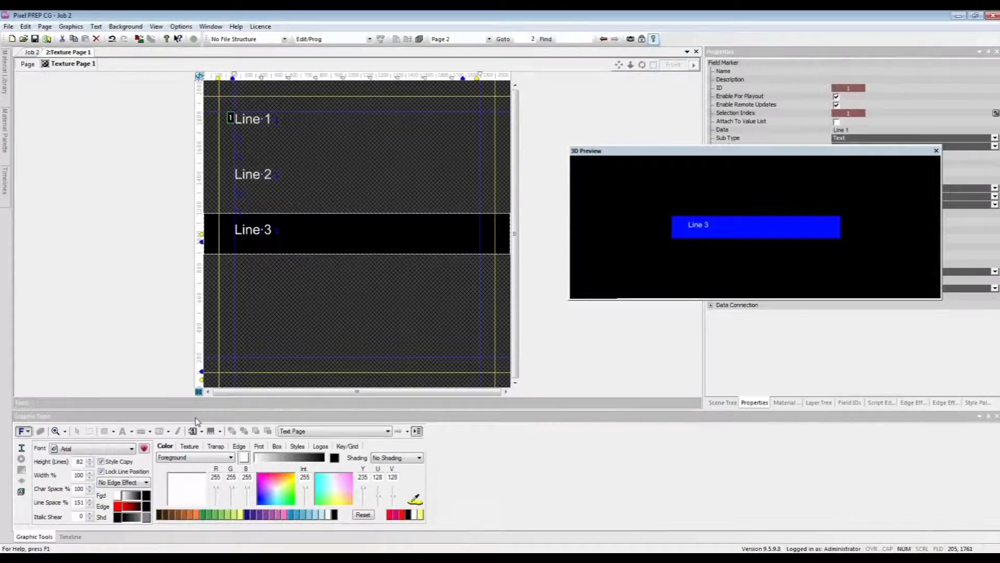
Step: Add text field markers with ID 2 at the start of Line 2 and ID 3 at the start of Line 3
left_click(237, 179)
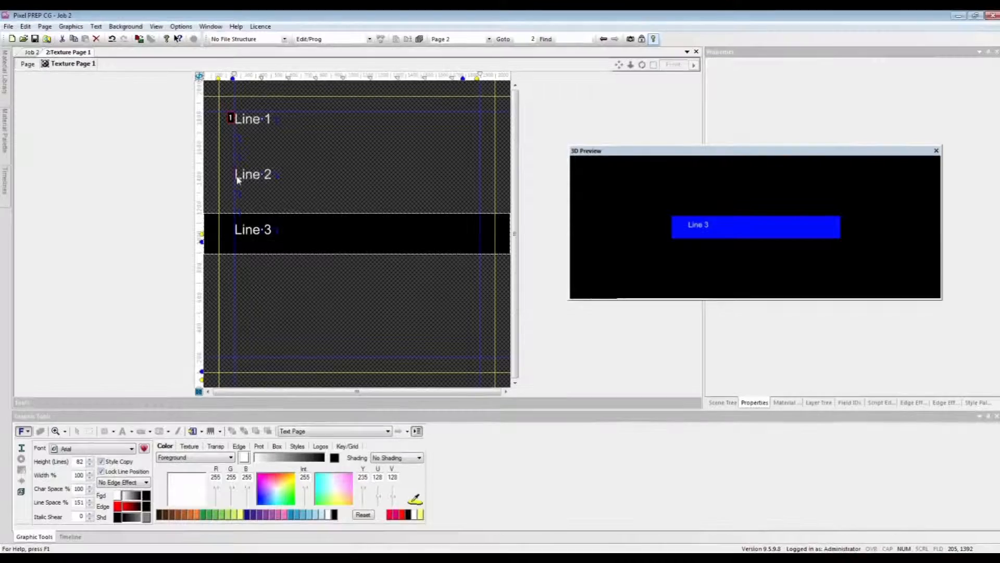
left_click(192, 432)
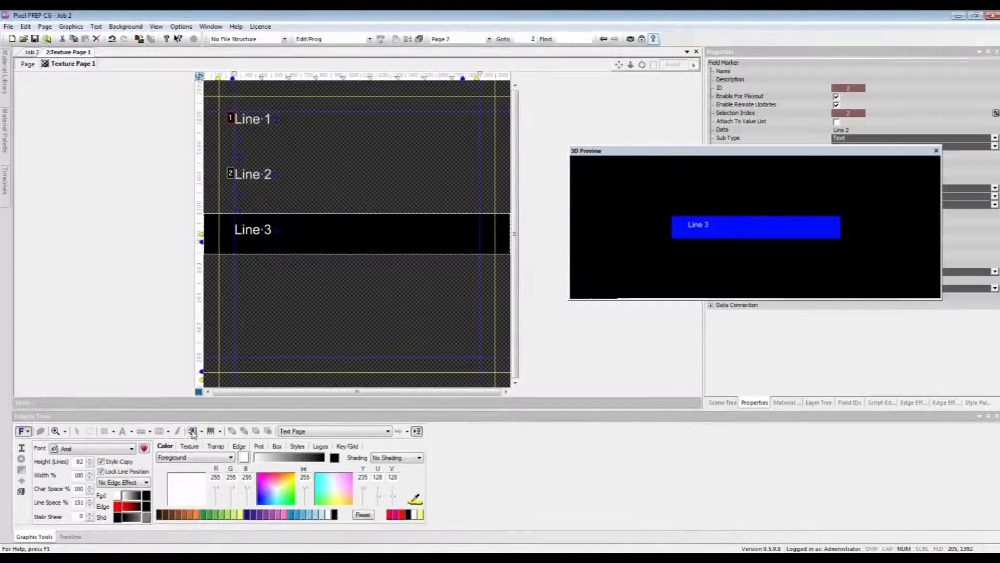
left_click(236, 233)
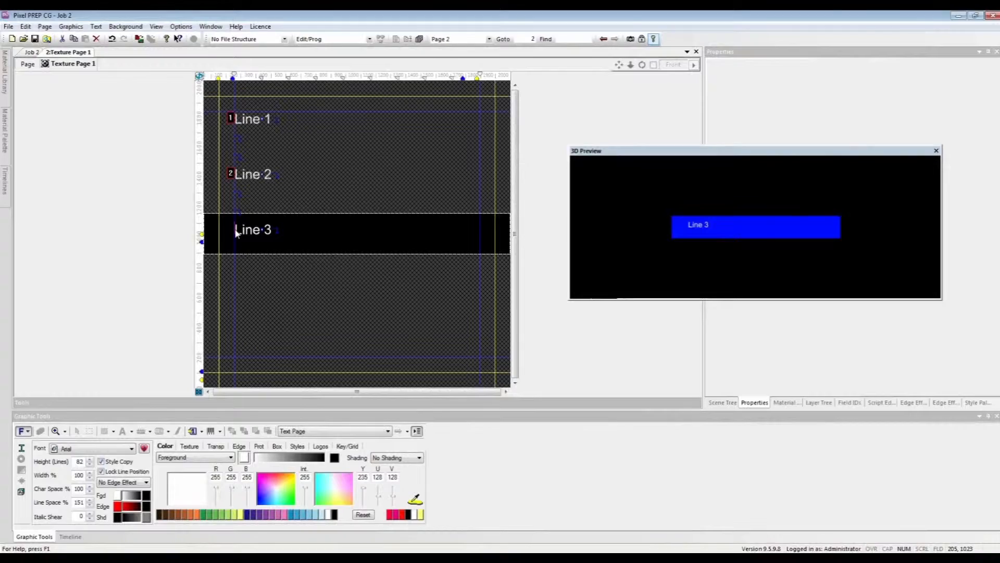
left_click(193, 432)
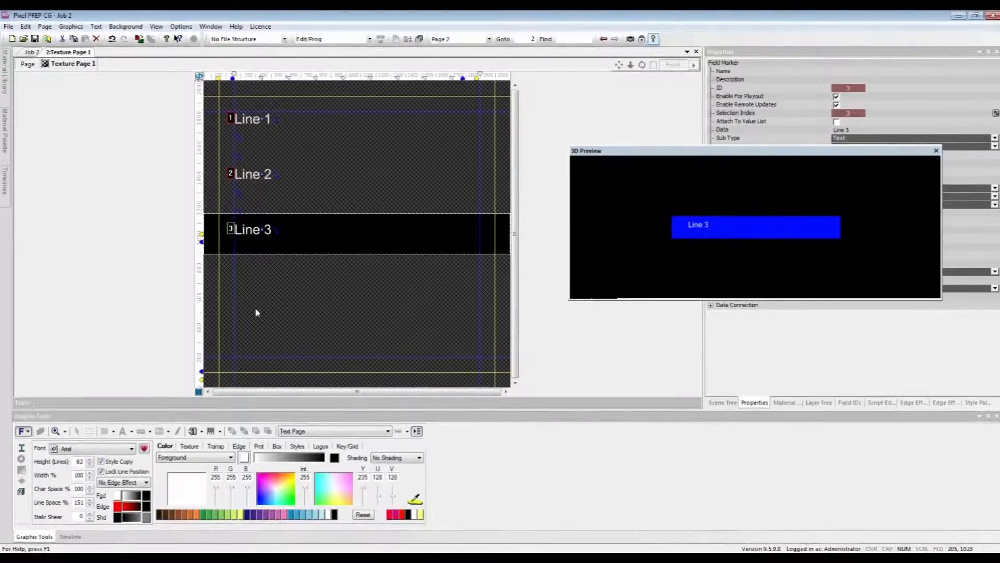
left_click(143, 295)
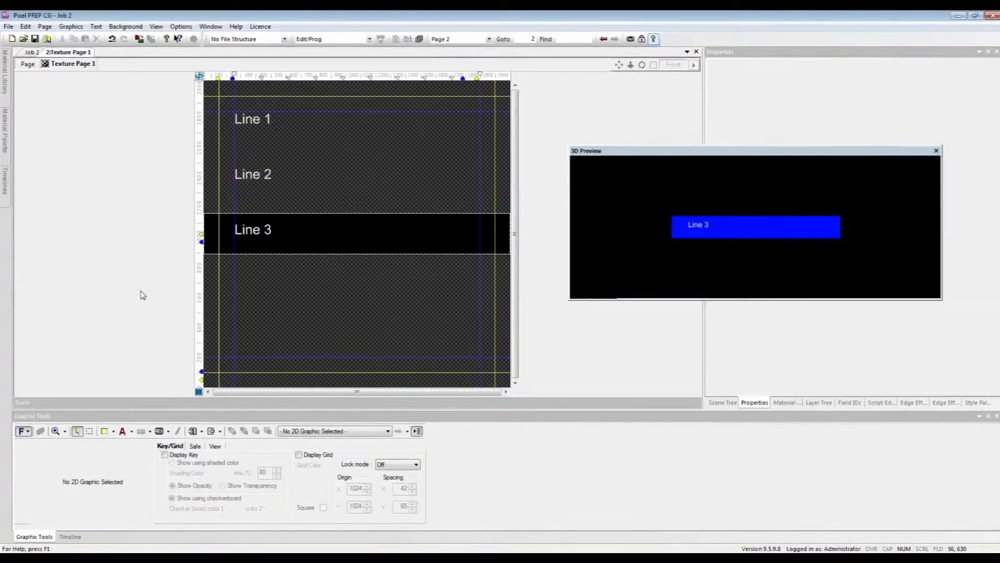
Step: Move the rectangle's front-face texture region over Line 1, set its X position to 1024 and widen it to about the full page width
left_click(90, 431)
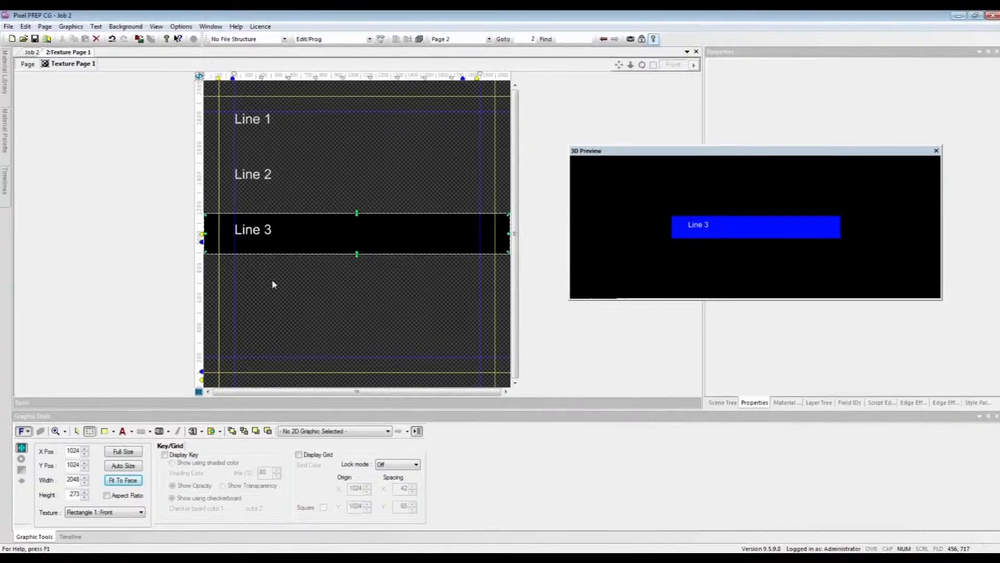
left_click_drag(305, 236, 302, 120)
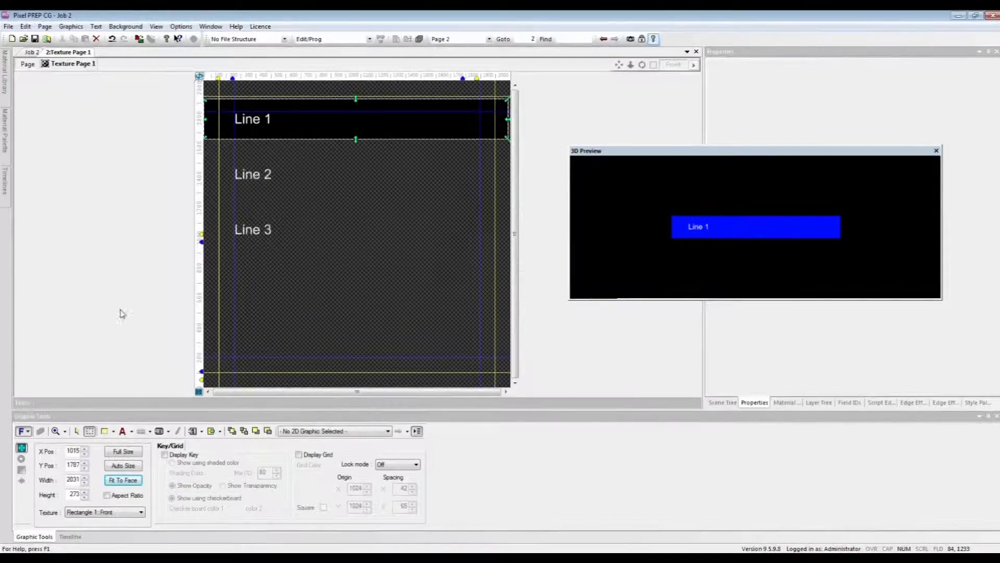
double_click(74, 450)
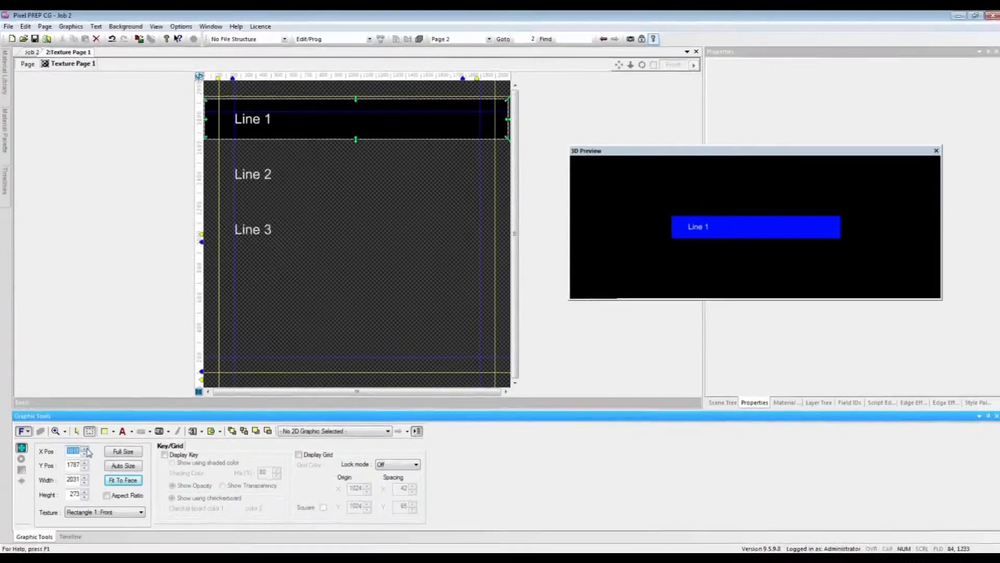
left_click(86, 449)
left_click(86, 448)
left_click(86, 449)
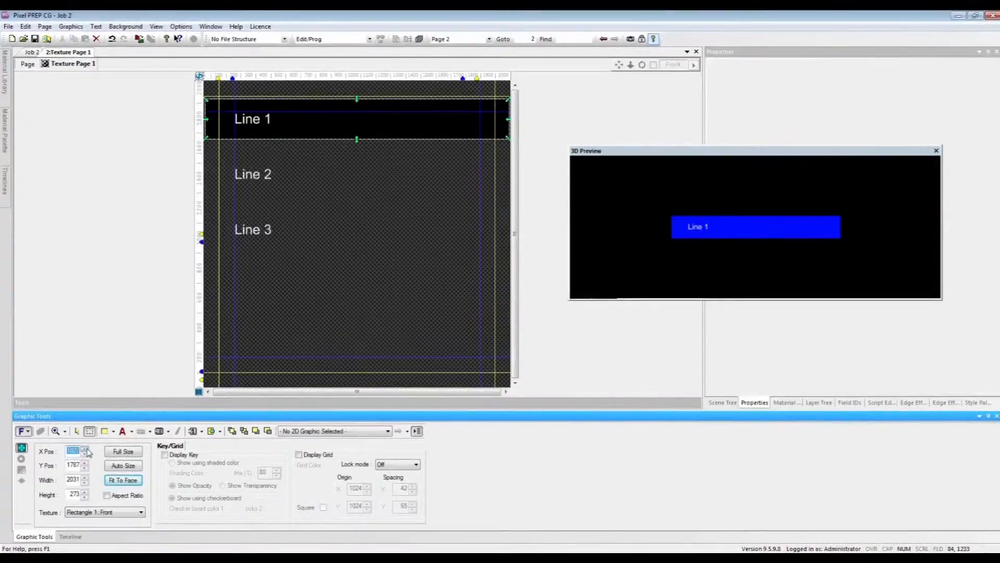
left_click(86, 448)
left_click(86, 478)
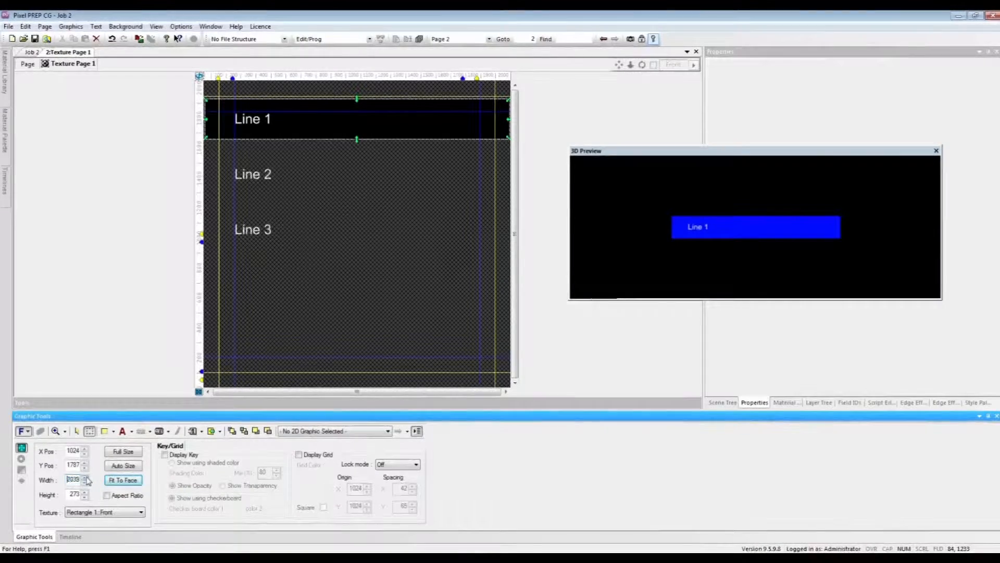
left_click(86, 477)
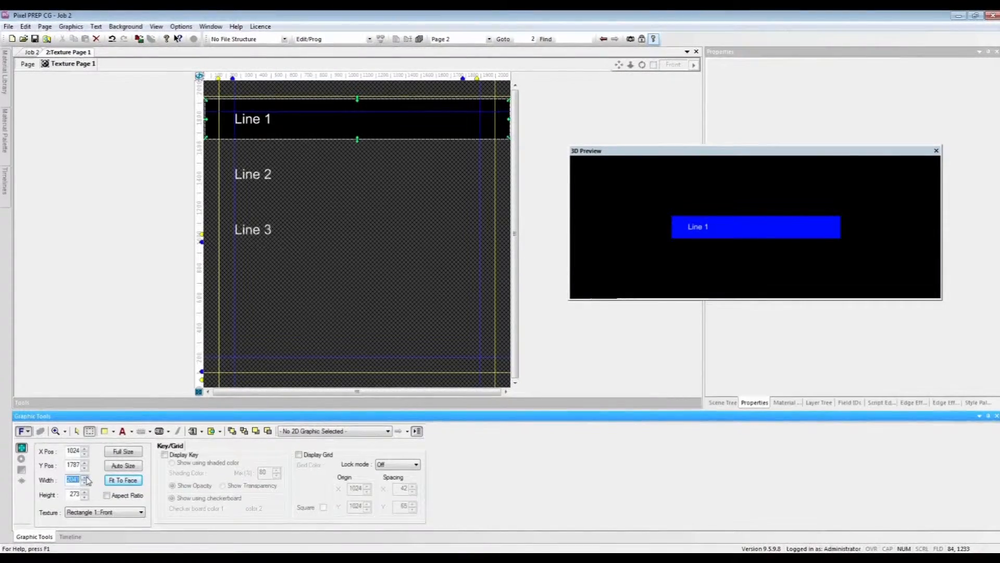
Step: Return to the 3D page and raise Rectangle 1 to a Y position of 847.8
left_click(26, 64)
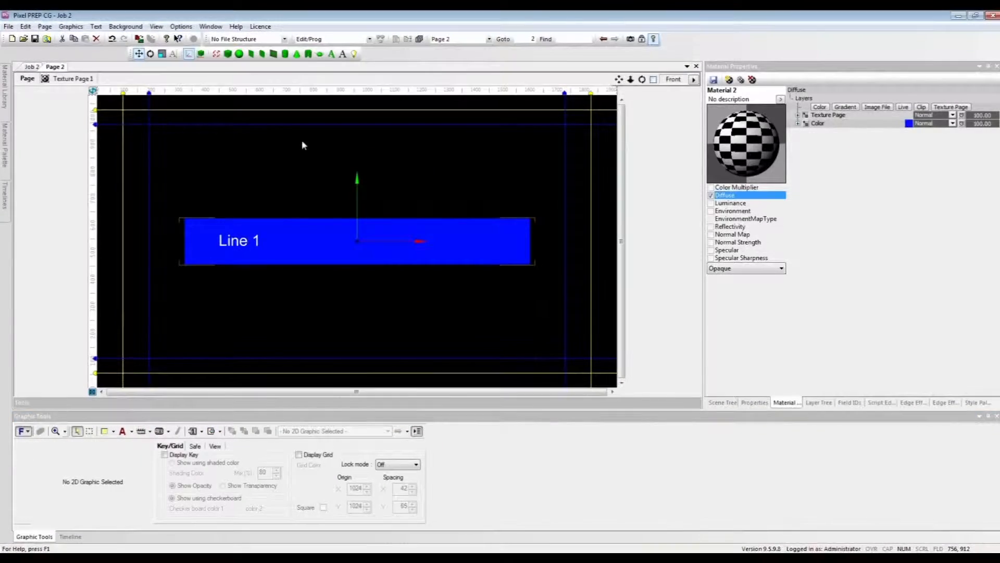
left_click(756, 404)
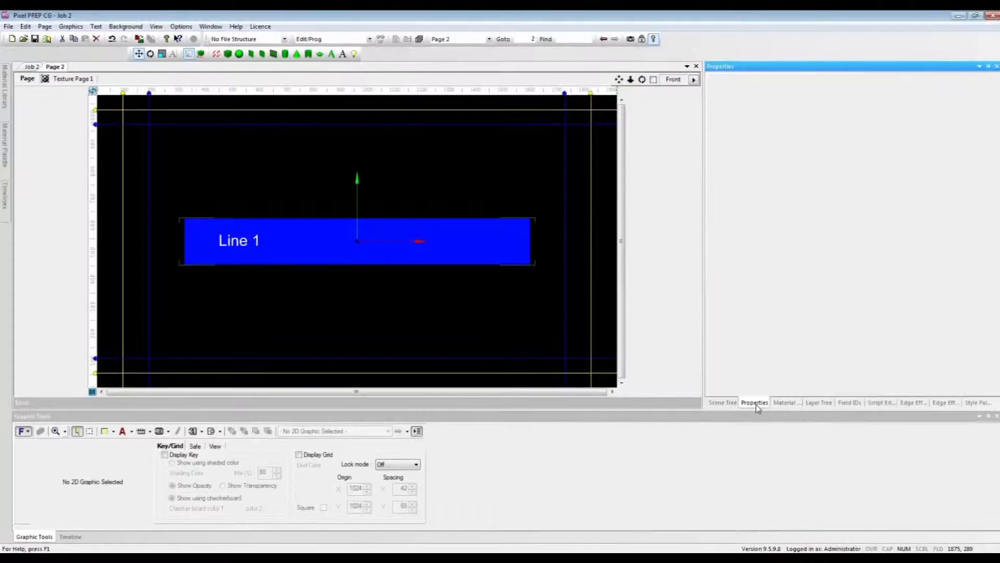
left_click(721, 404)
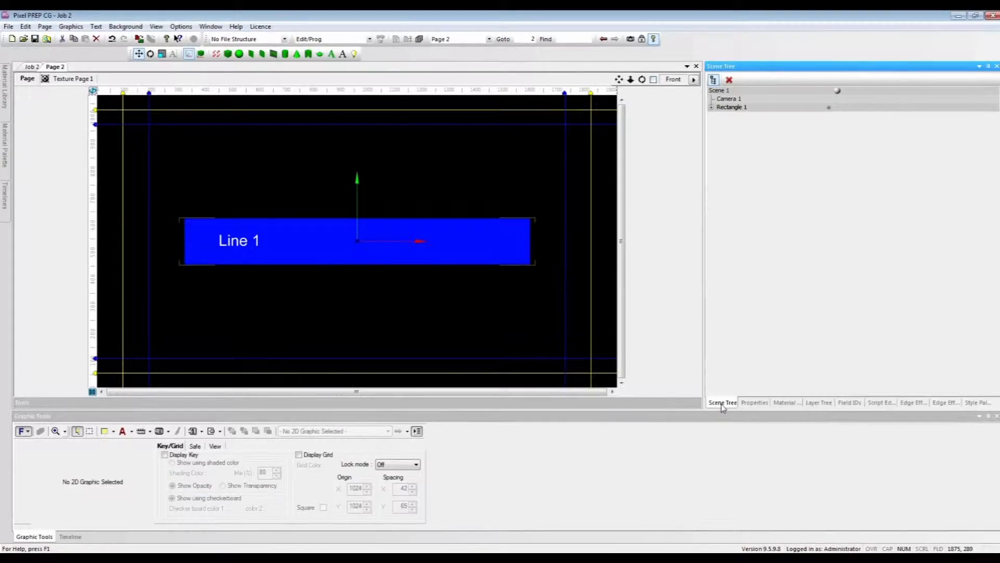
left_click(729, 108)
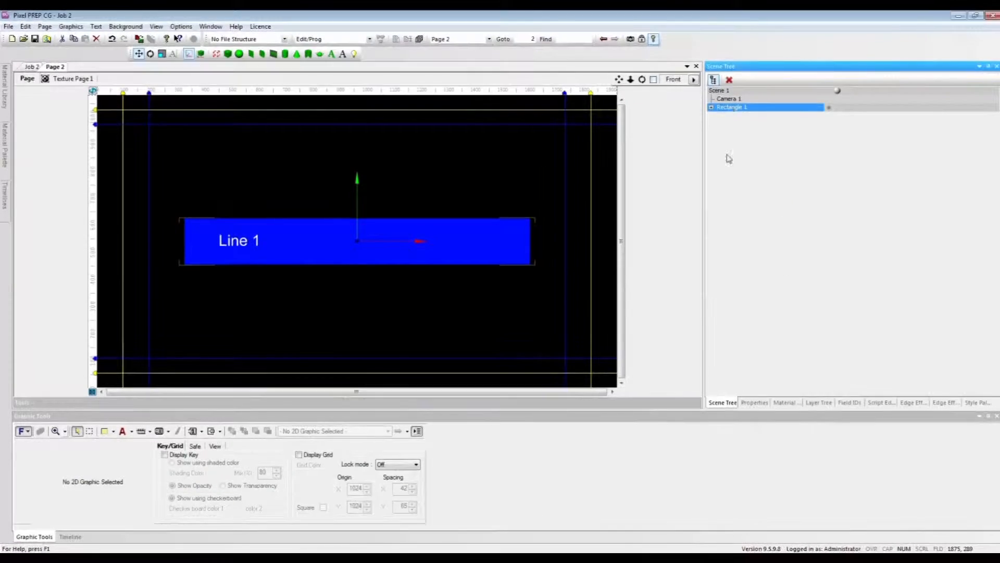
left_click(754, 403)
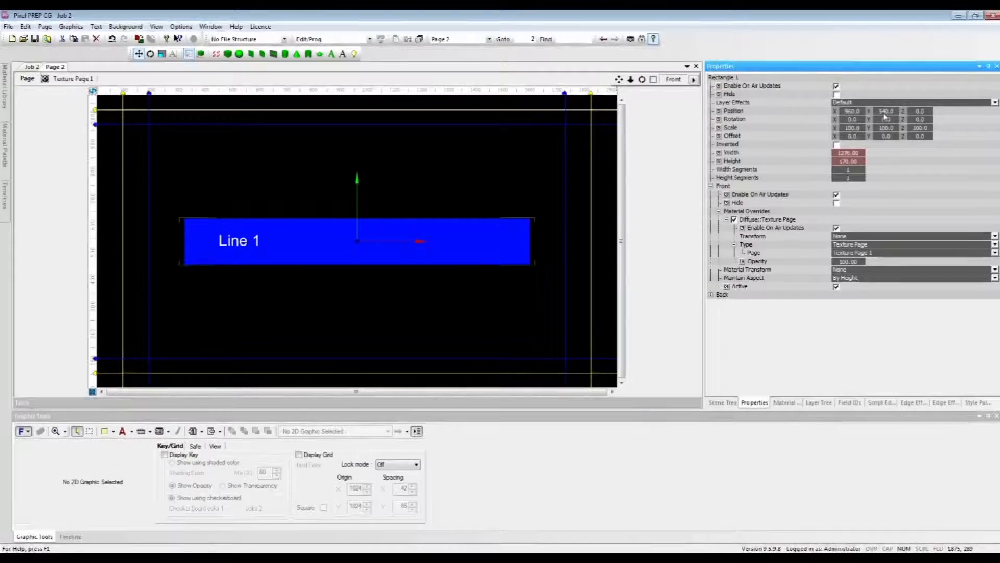
left_click_drag(887, 111, 999, 98)
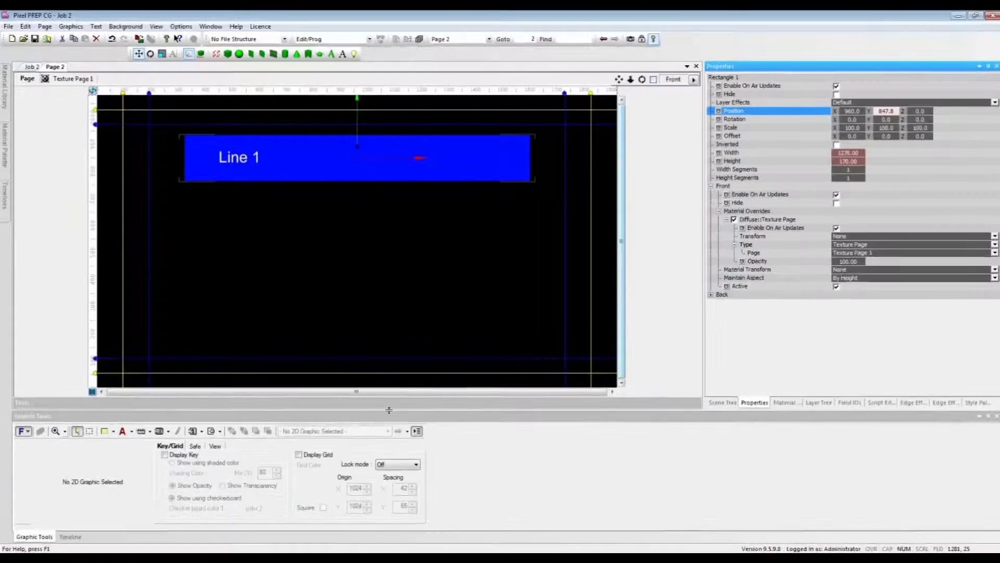
Step: Add rotation keyframes for Rectangle 1 at frames 0 and 12, with the X rotation at frame 0 set to -100
left_click(70, 536)
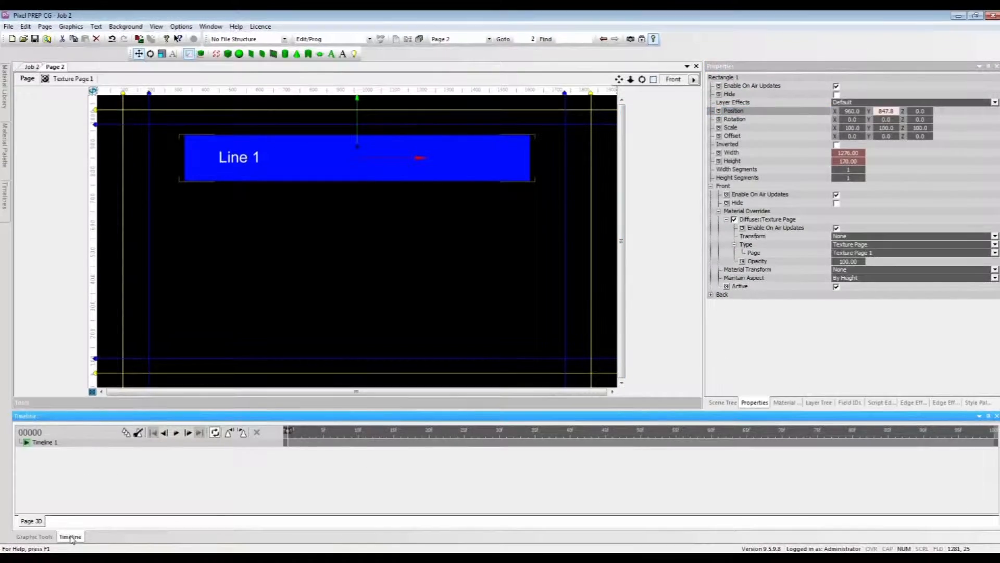
left_click(719, 119)
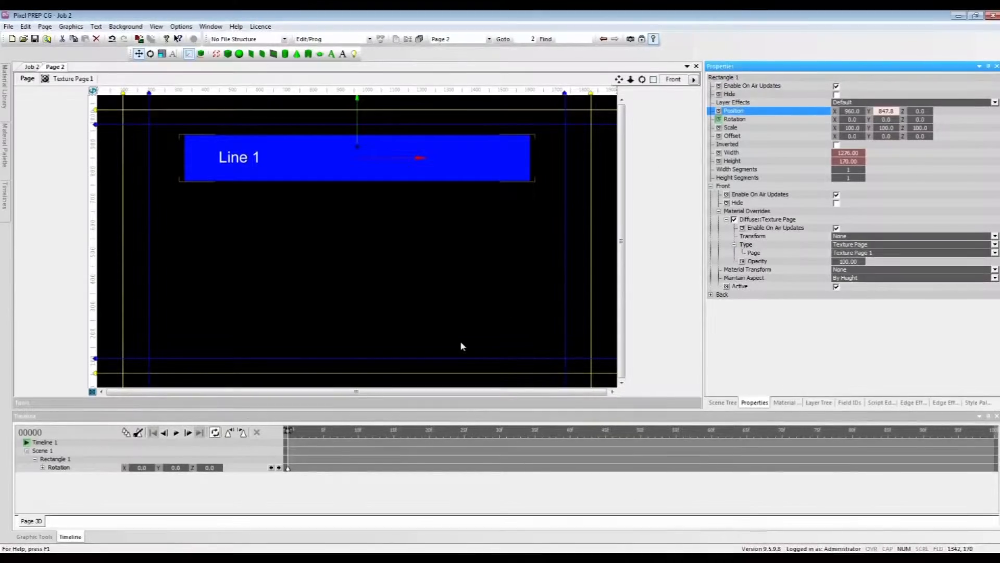
left_click(366, 439)
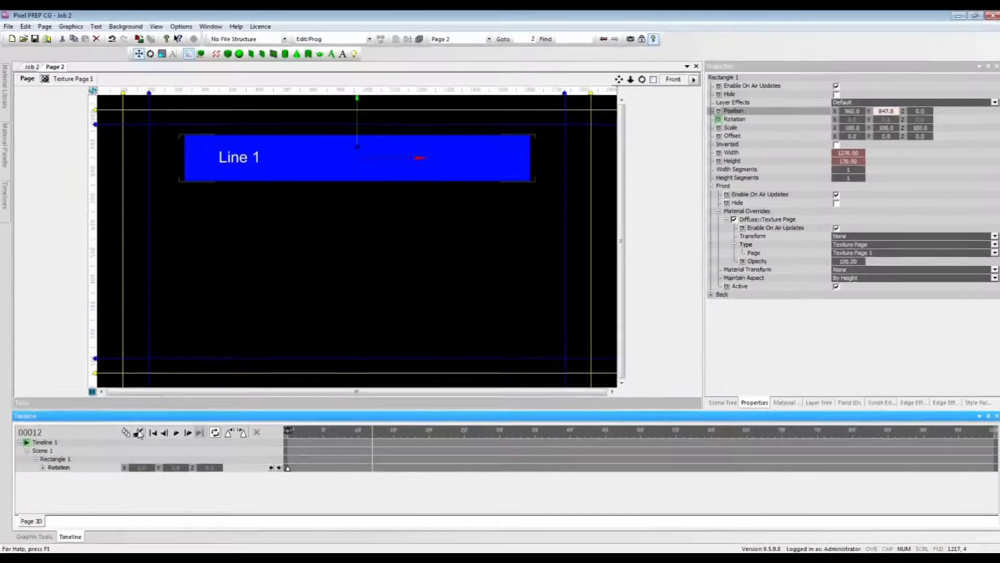
right_click(374, 474)
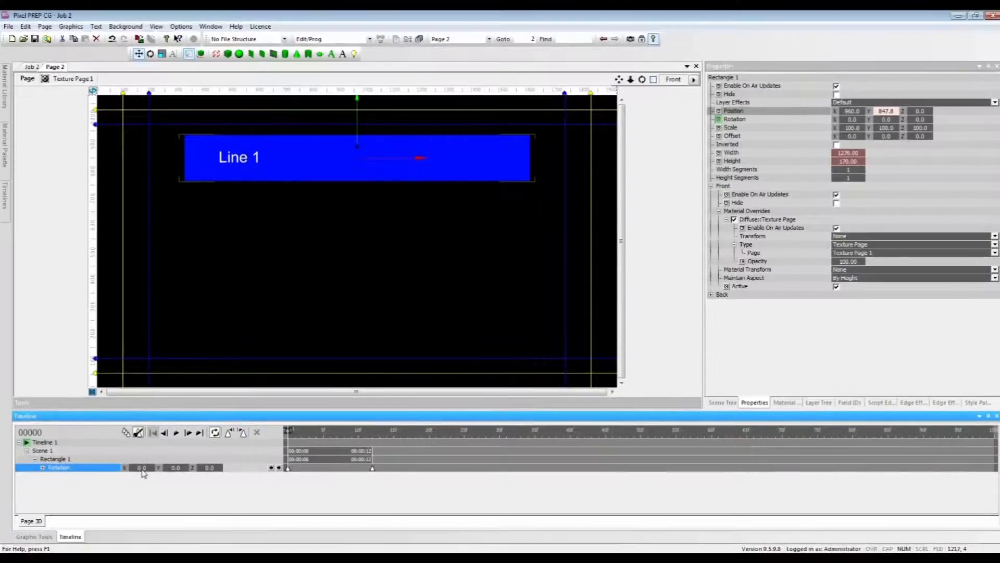
left_click_drag(146, 468, 89, 468)
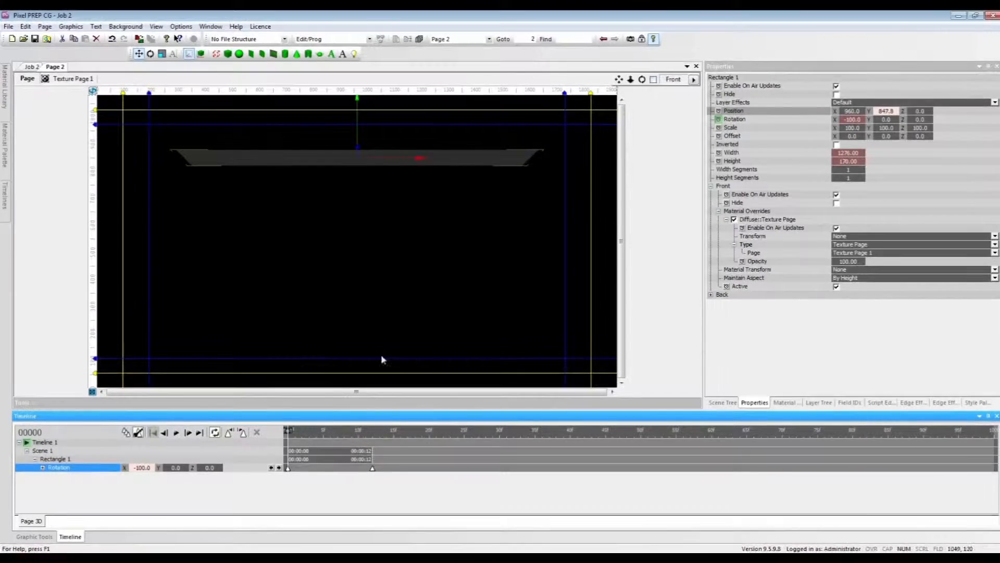
Step: Hide Rectangle 1's back face and scrub the animation through to frame 12
left_click(712, 294)
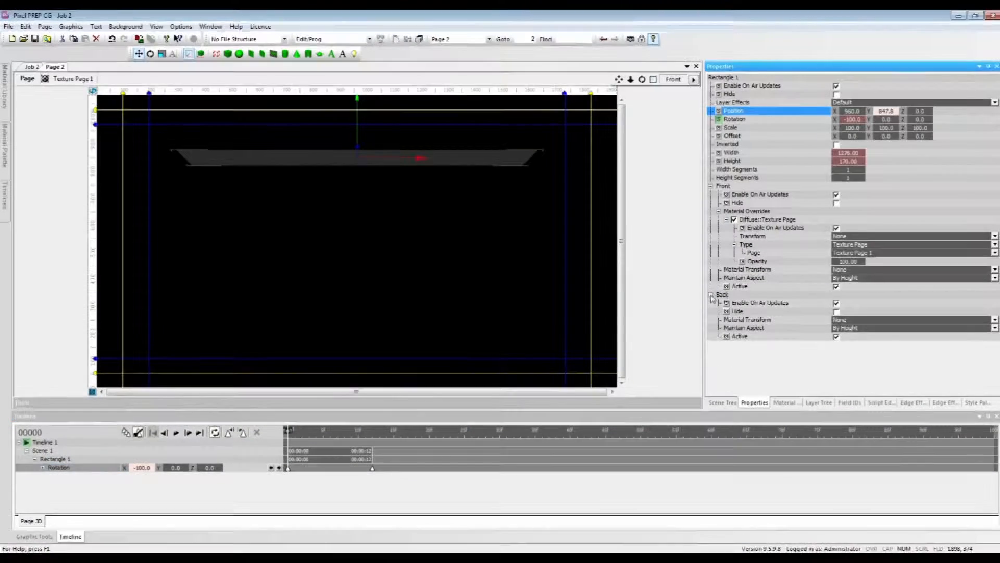
left_click(837, 312)
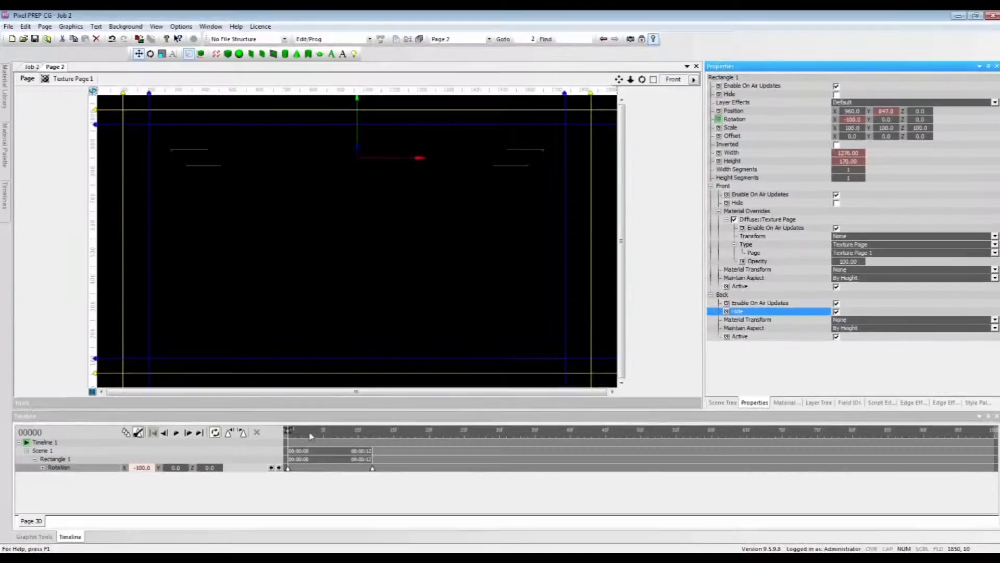
left_click_drag(314, 437, 373, 440)
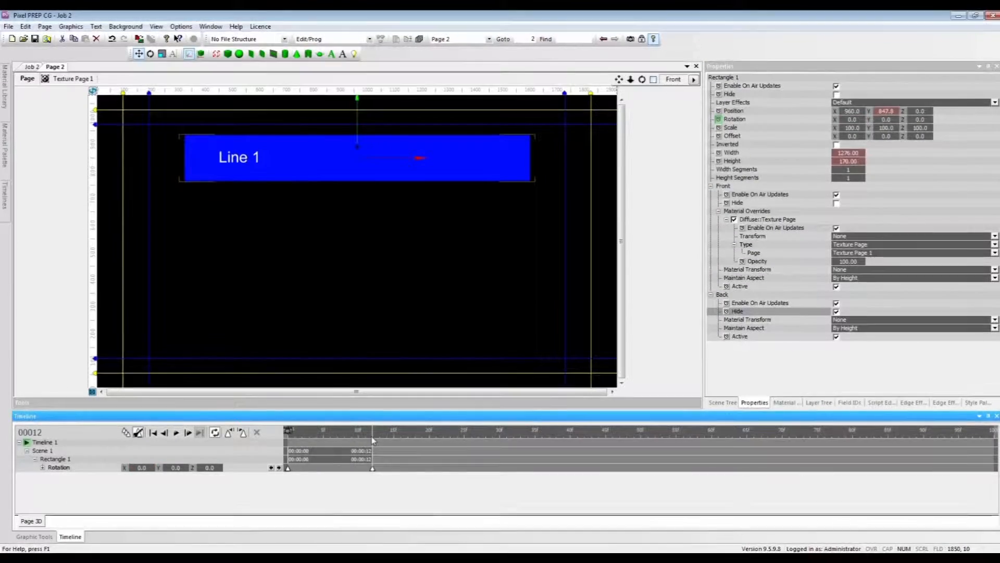
Step: Copy Rectangle 1 and paste it twice into Scene 1, using Timeline 1 as the destination timeline for both copies
left_click(722, 403)
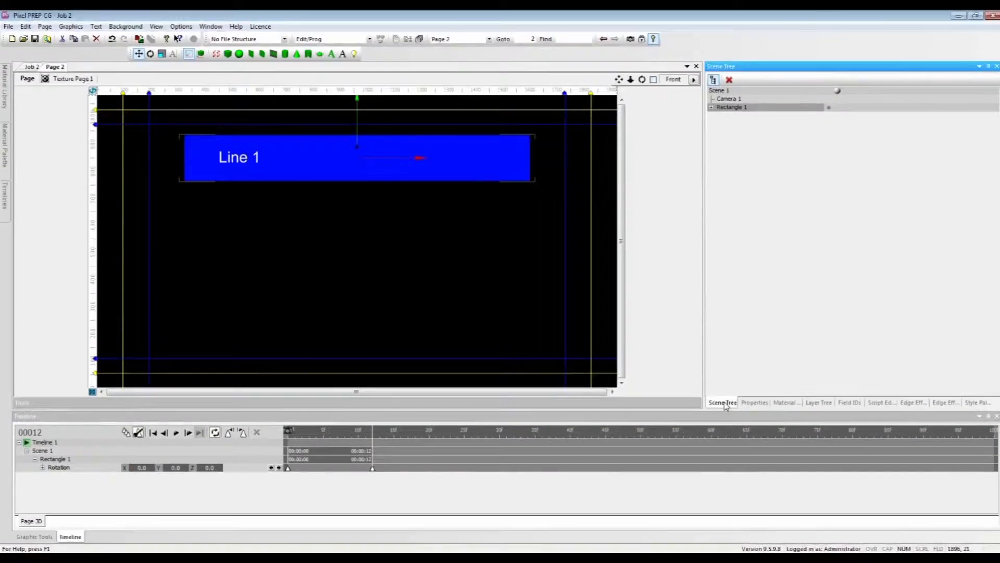
left_click(731, 107)
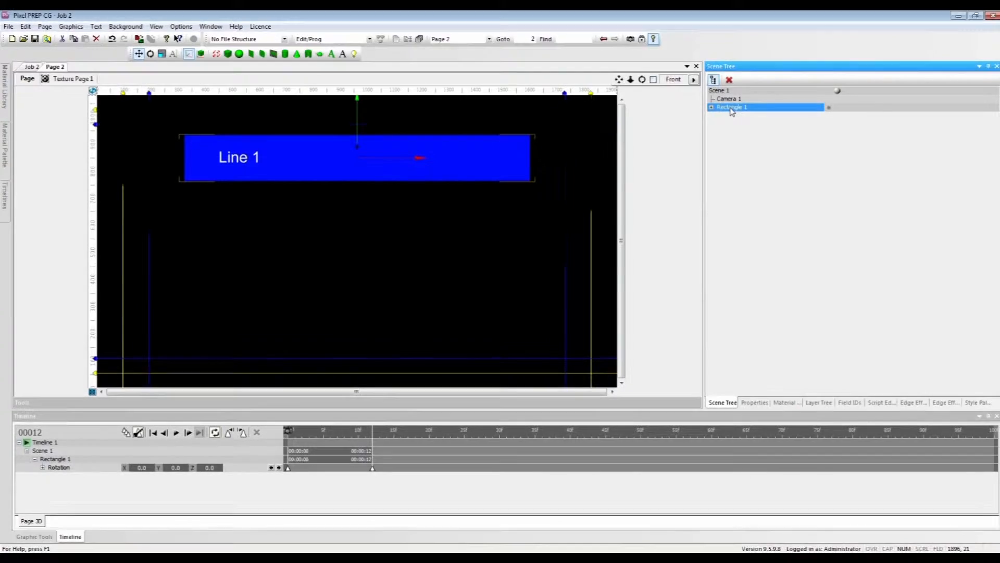
right_click(732, 111)
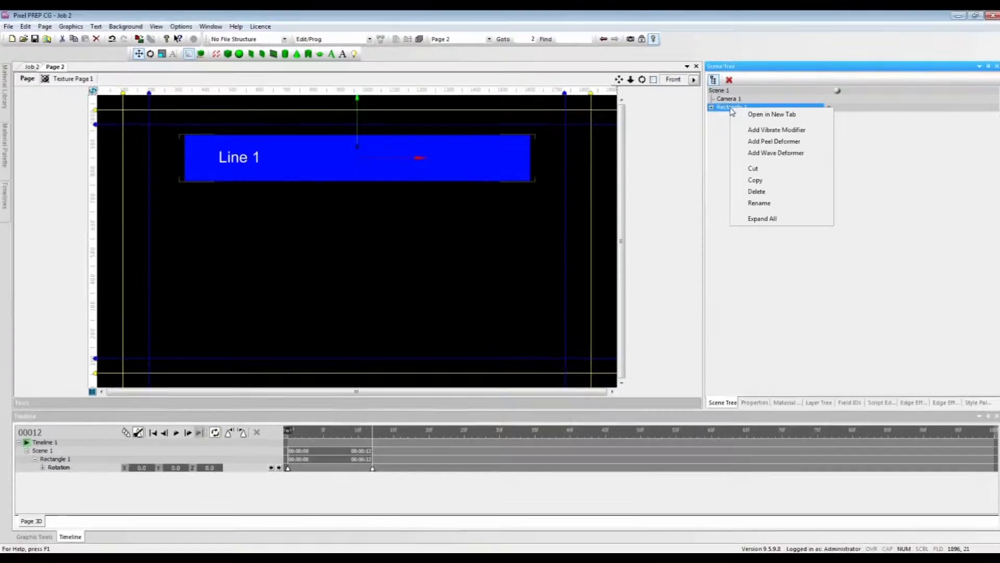
left_click(756, 180)
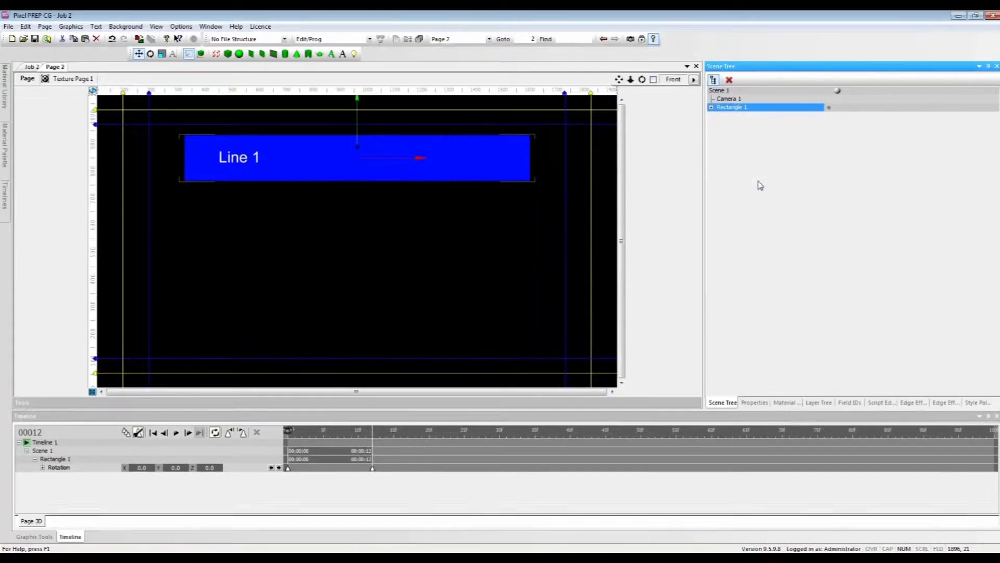
left_click(722, 92)
right_click(721, 94)
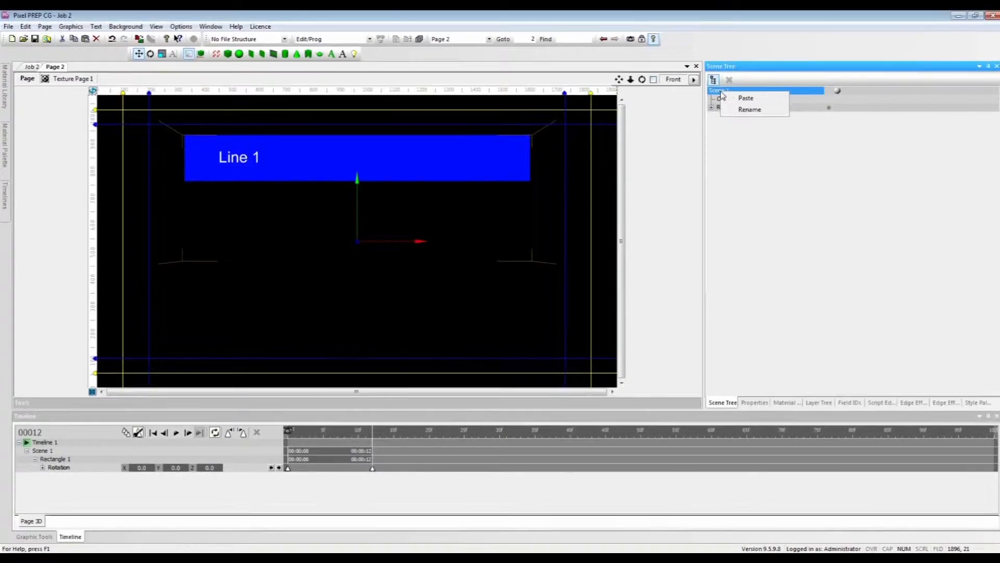
left_click(747, 99)
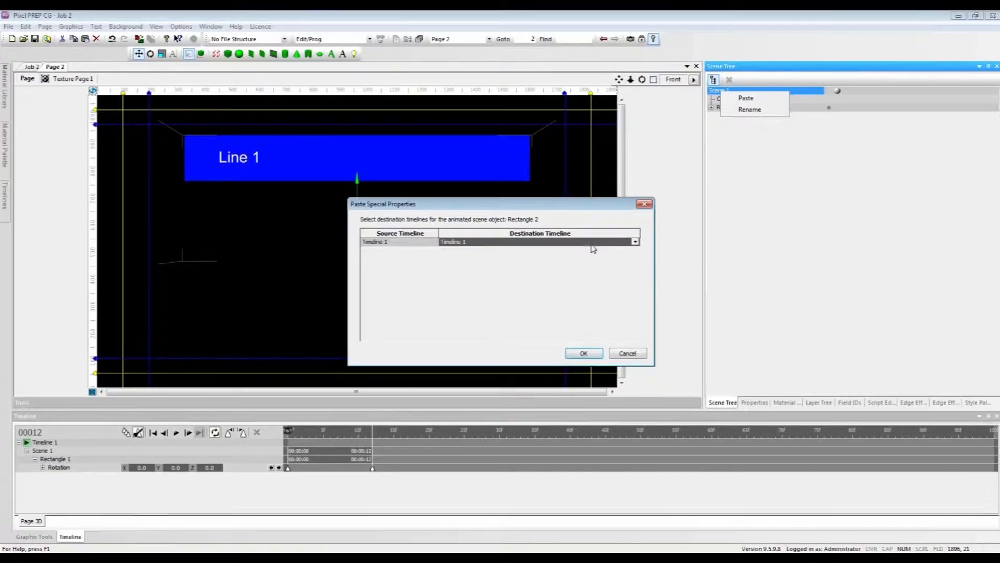
left_click(585, 354)
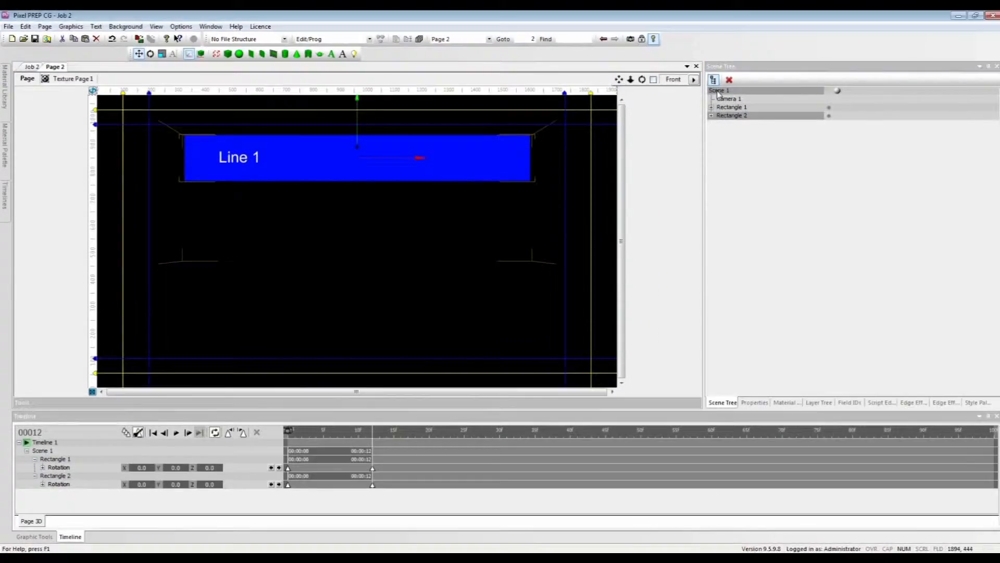
left_click(745, 99)
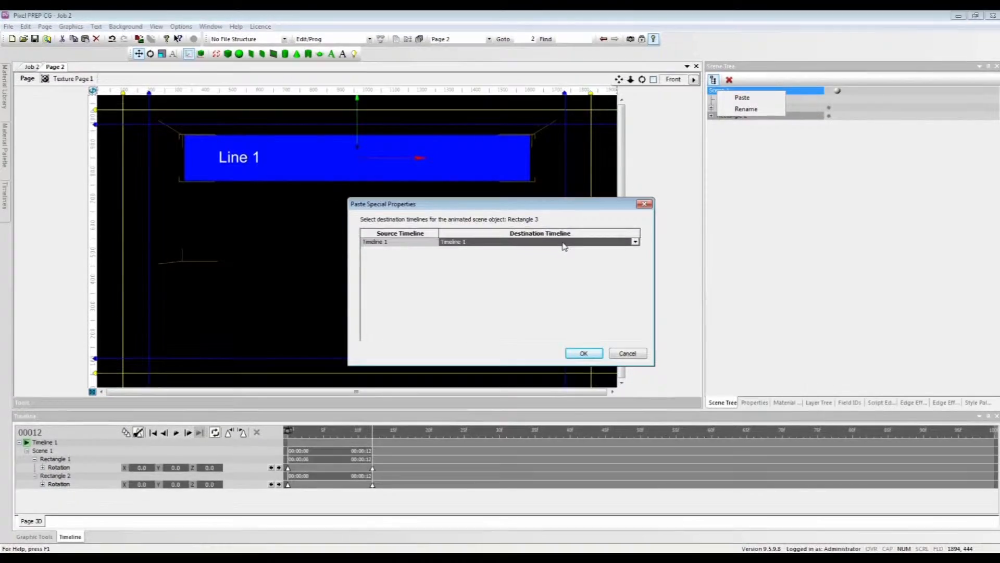
left_click(568, 354)
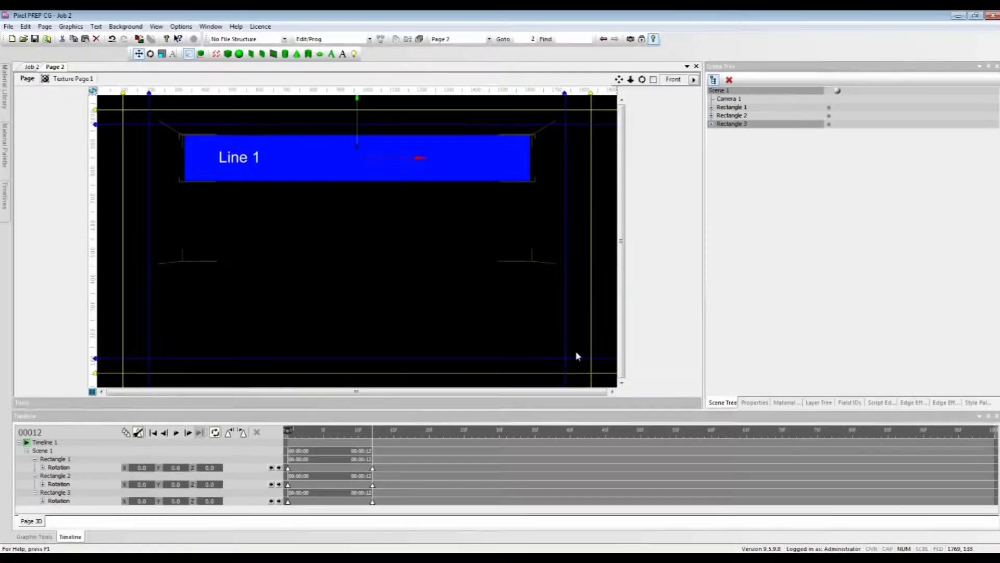
Step: Lower Rectangle 2 to a Y position of 654.8 so it sits just below Rectangle 1
left_click(736, 115)
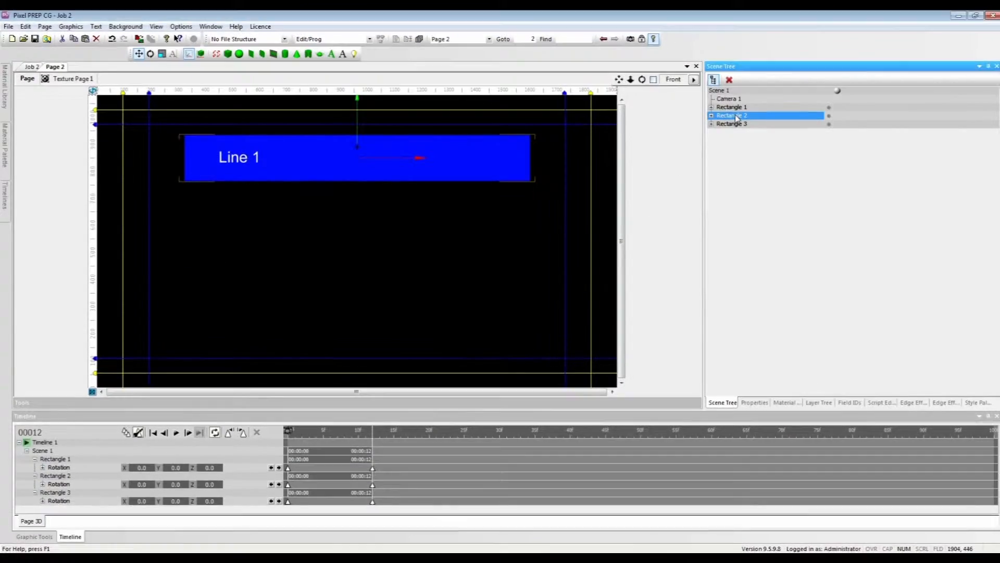
left_click(755, 403)
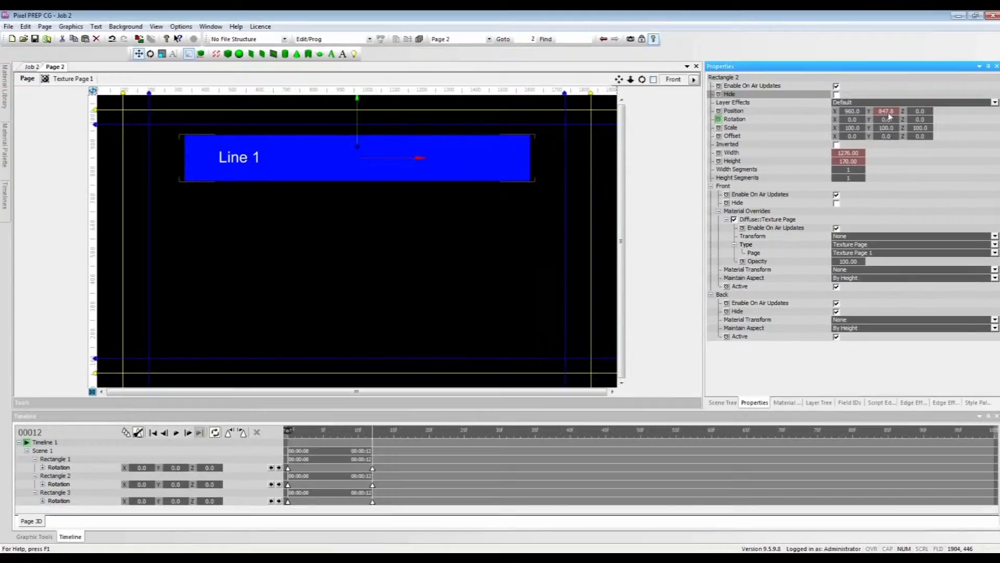
left_click_drag(890, 114, 814, 119)
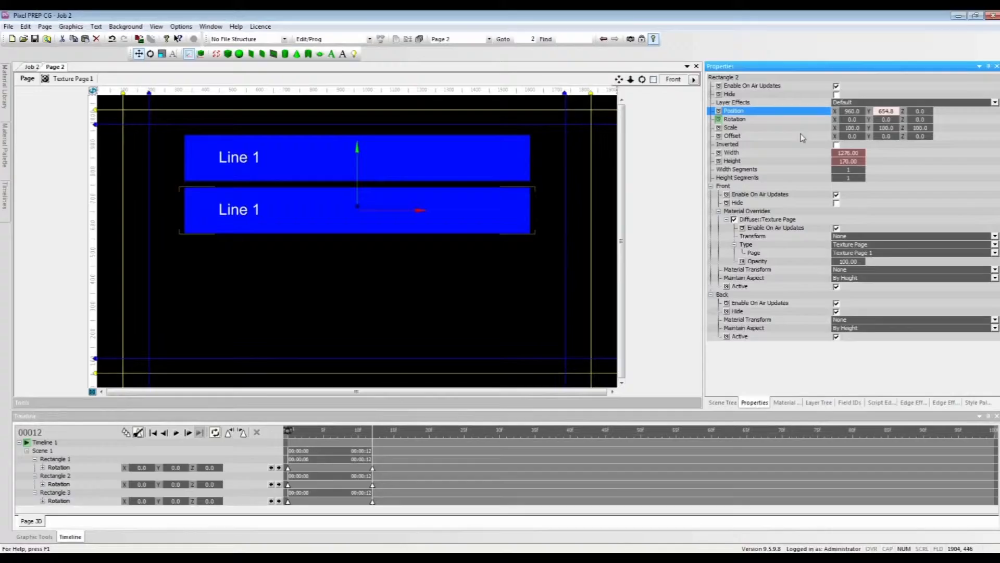
Step: Lower Rectangle 3 to a Y position of 463.1 so it sits just below Rectangle 2
left_click(721, 402)
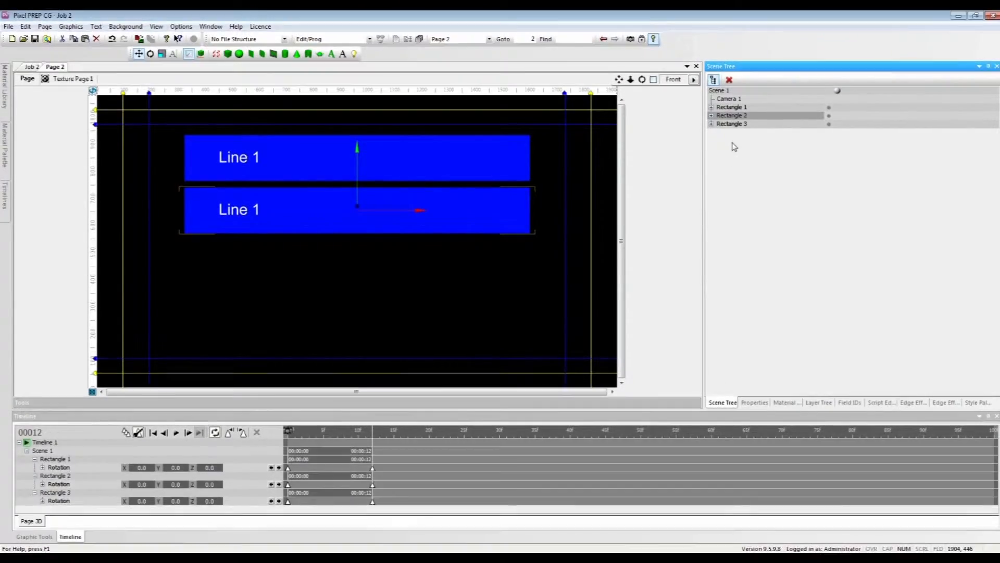
left_click(736, 125)
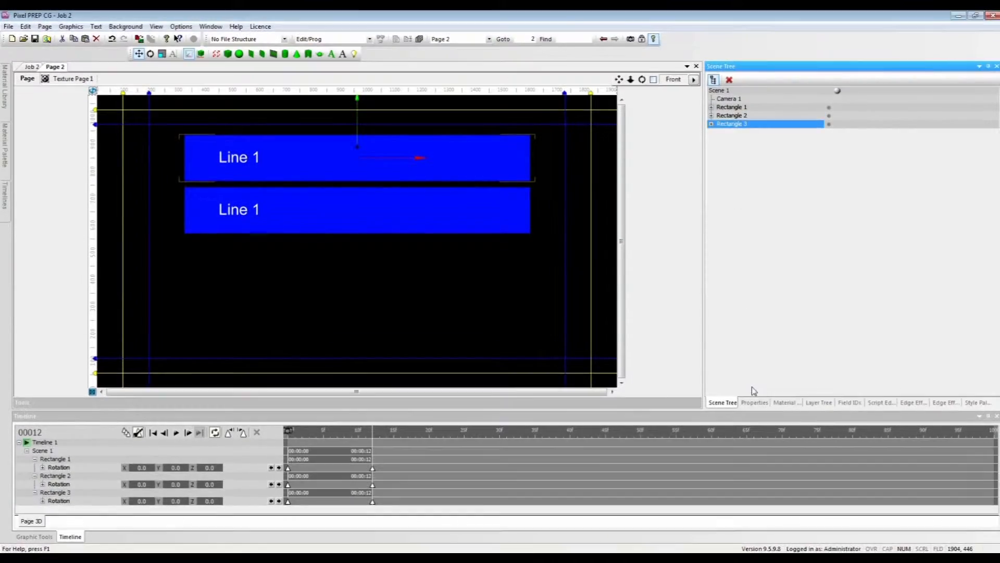
left_click(754, 402)
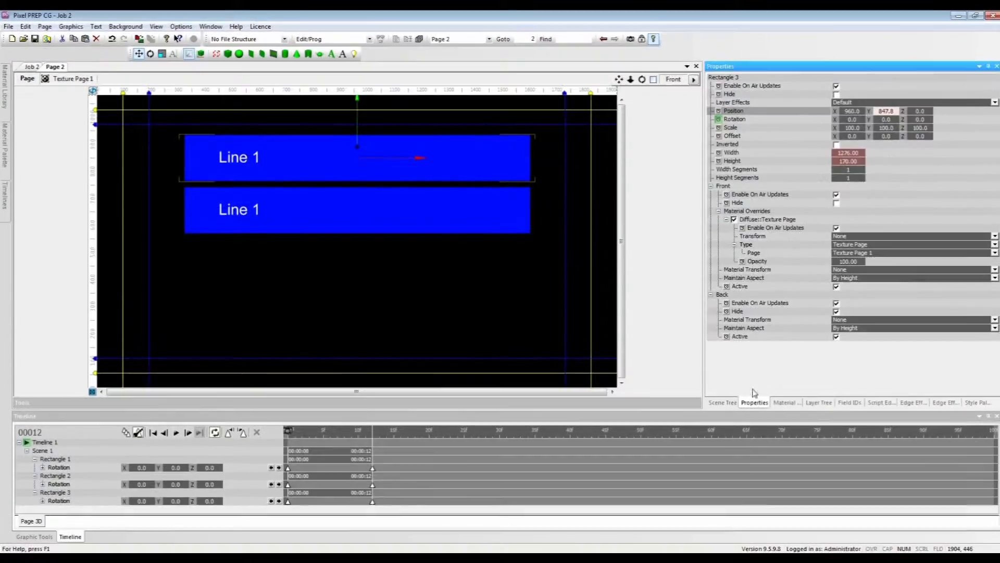
left_click(887, 111)
left_click_drag(806, 129, 743, 159)
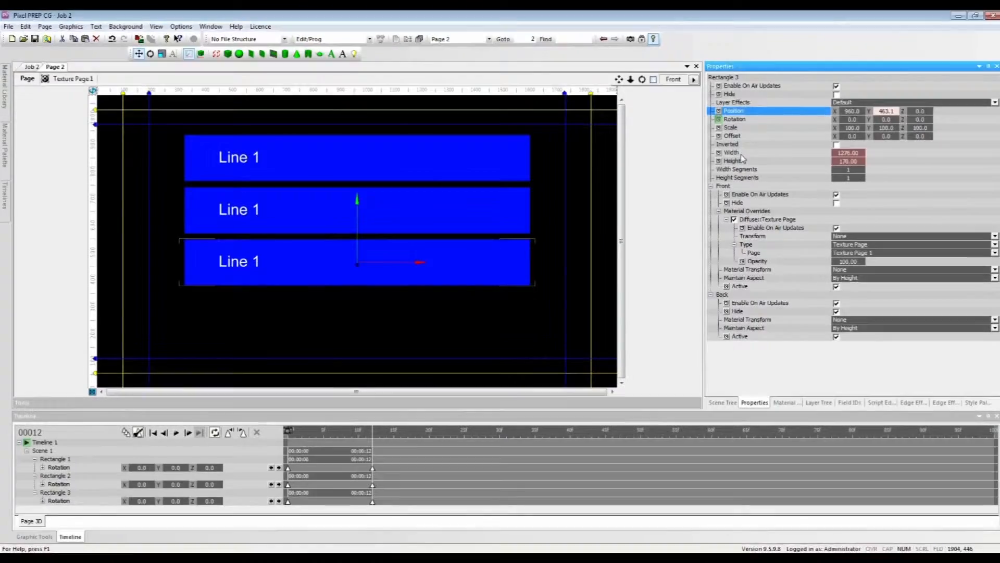
Step: On Texture Page 1, move the Rectangle 2: Front texture area over Line 2 with a Y position of 1426
left_click(68, 81)
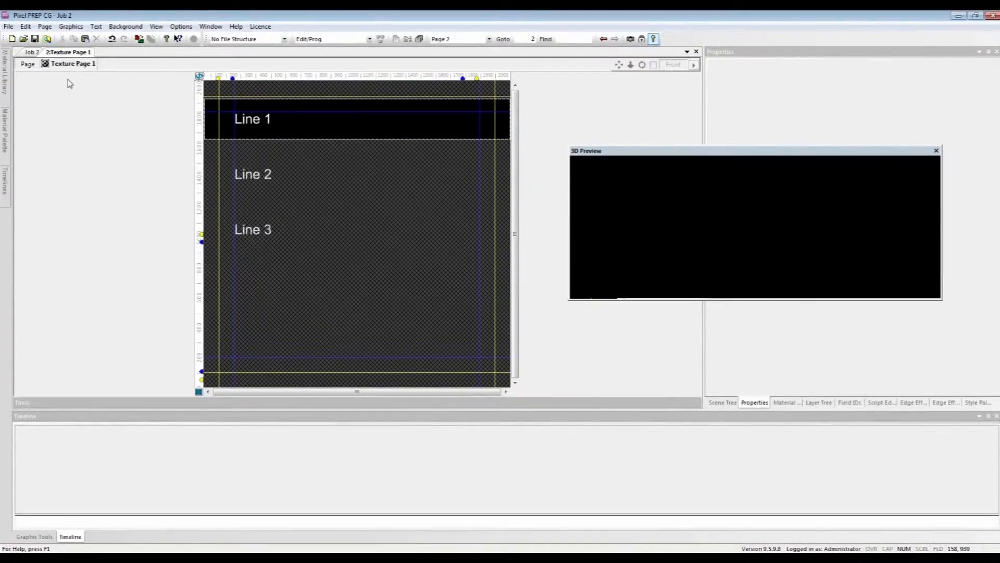
left_click(36, 537)
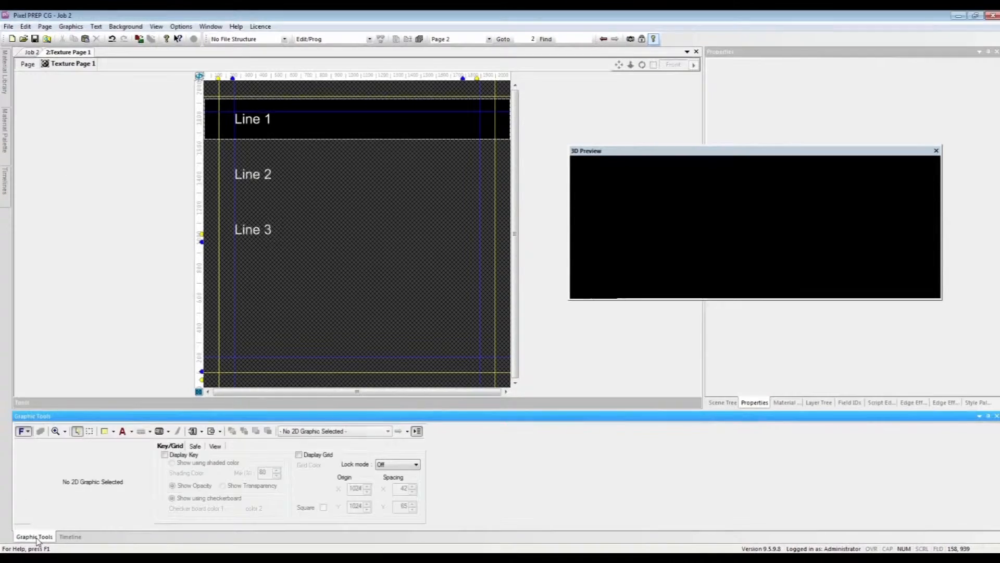
left_click(90, 435)
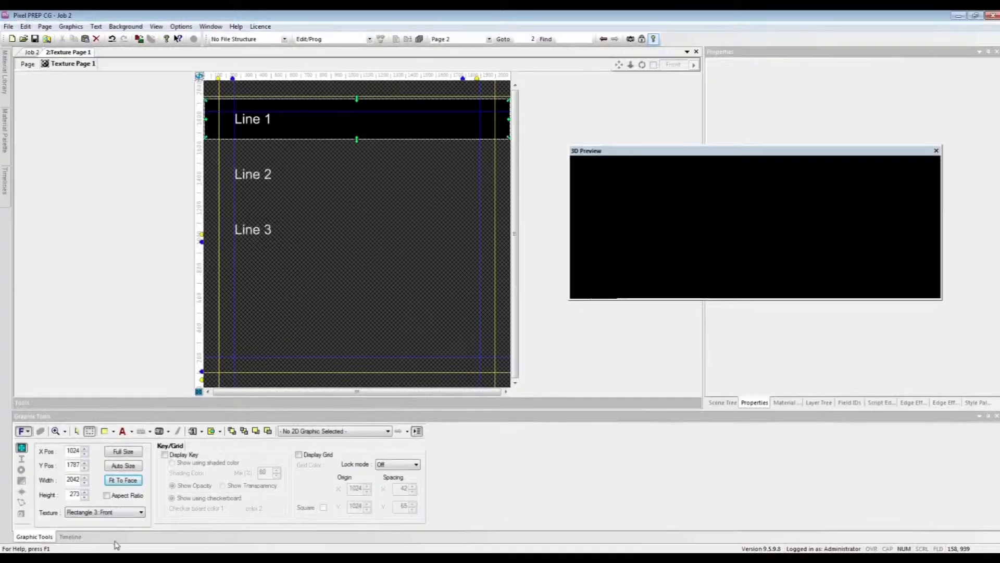
left_click(138, 512)
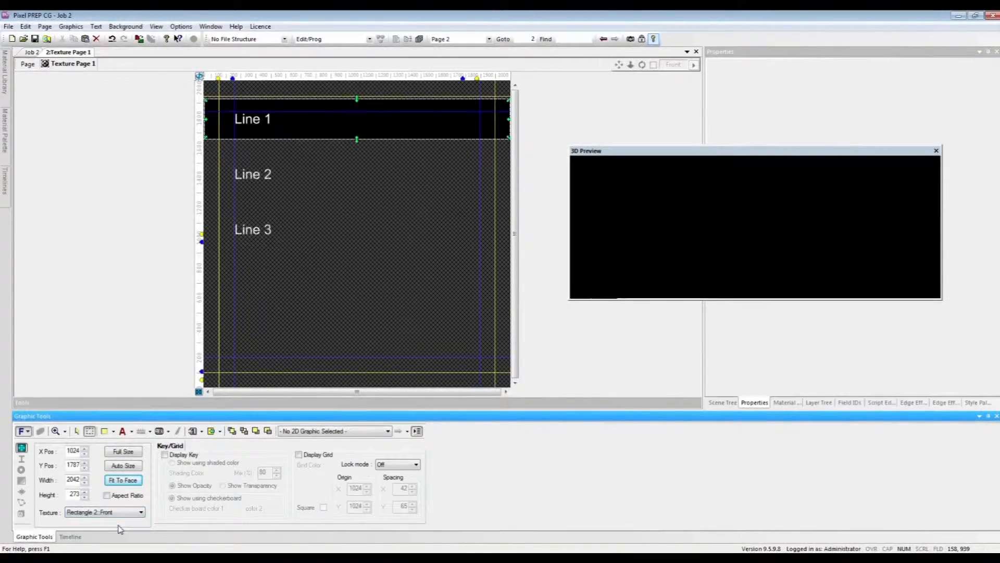
left_click(83, 468)
left_click(83, 469)
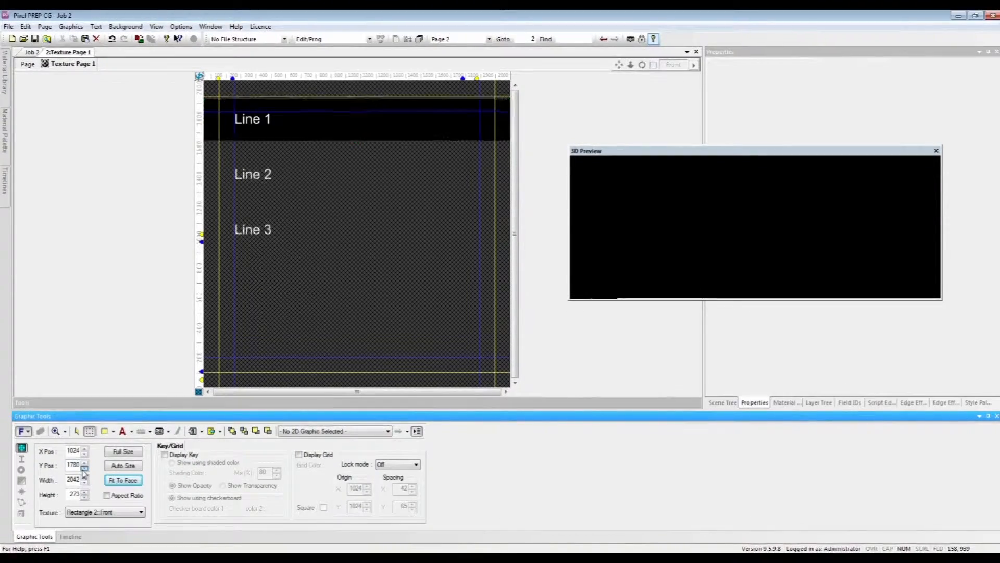
left_click(84, 468)
left_click(84, 468)
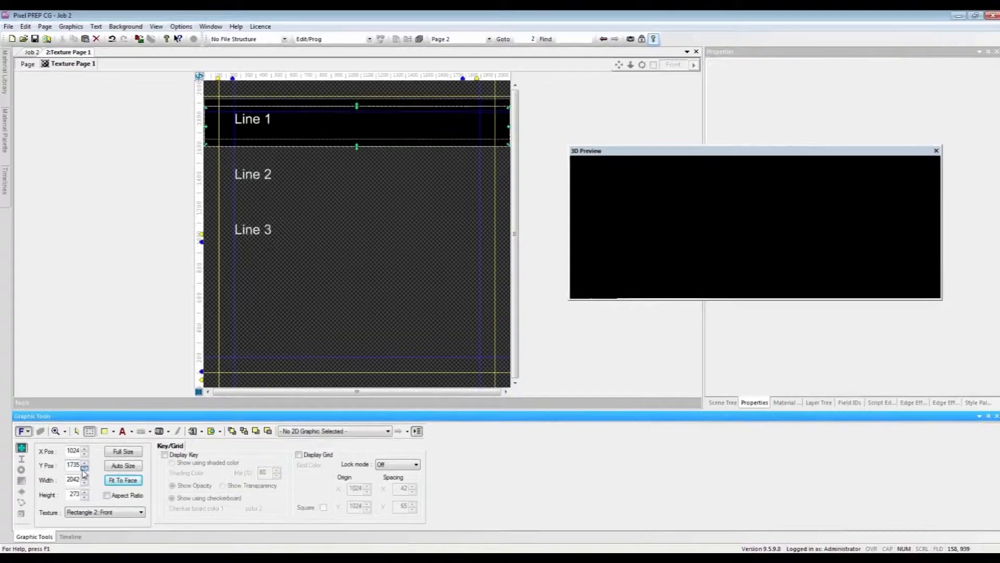
left_click(84, 469)
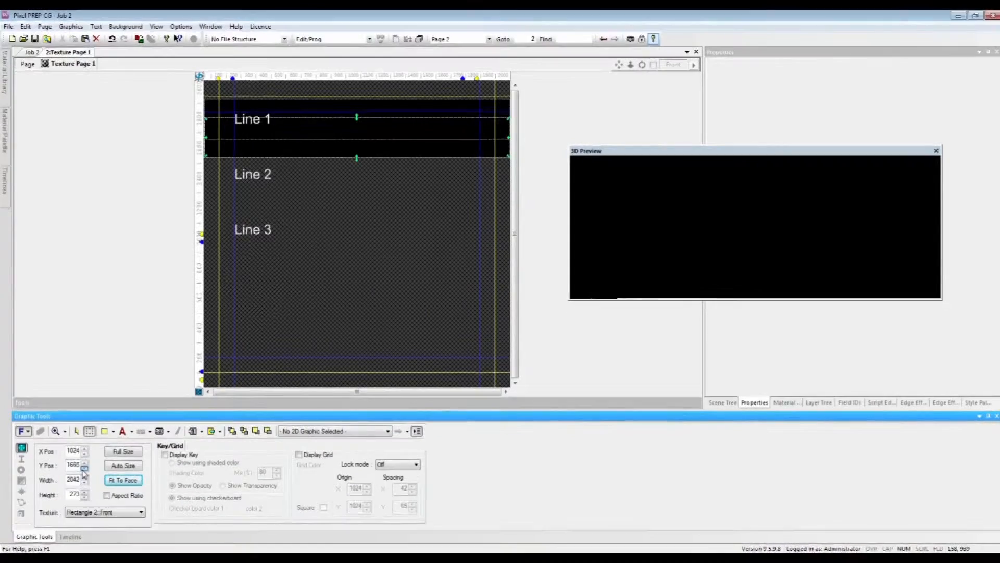
left_click(84, 469)
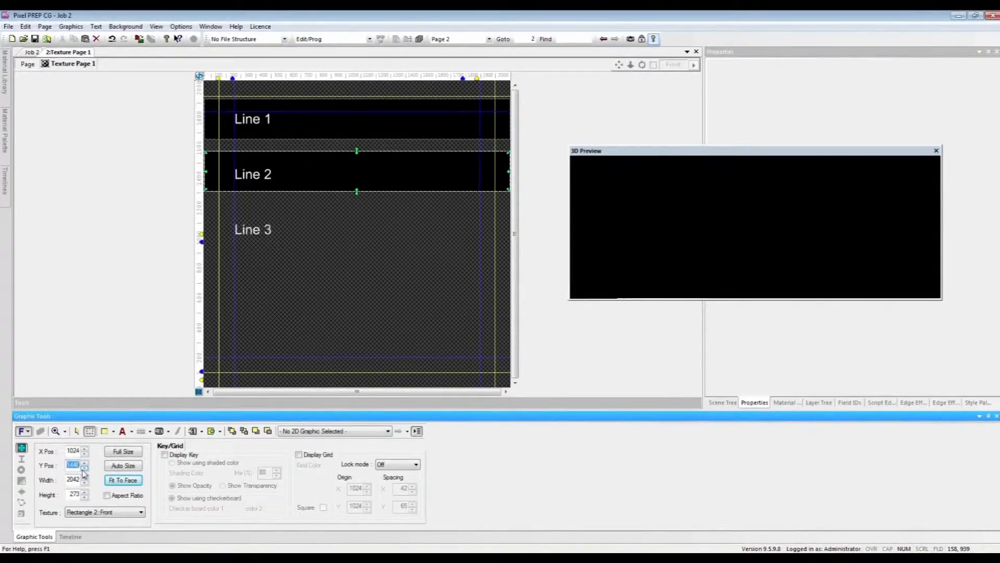
left_click(83, 468)
left_click(84, 468)
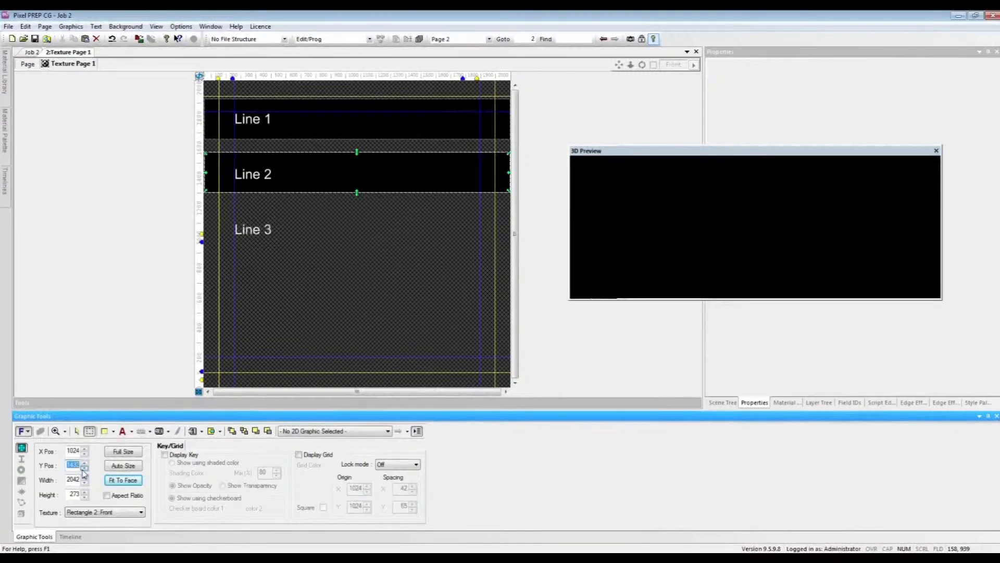
left_click(84, 468)
left_click(83, 468)
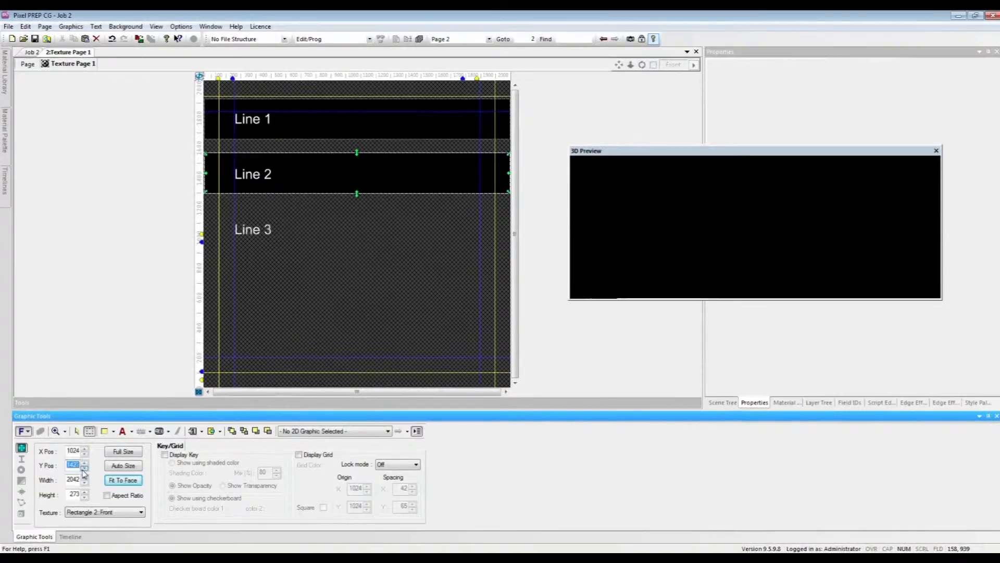
left_click(84, 469)
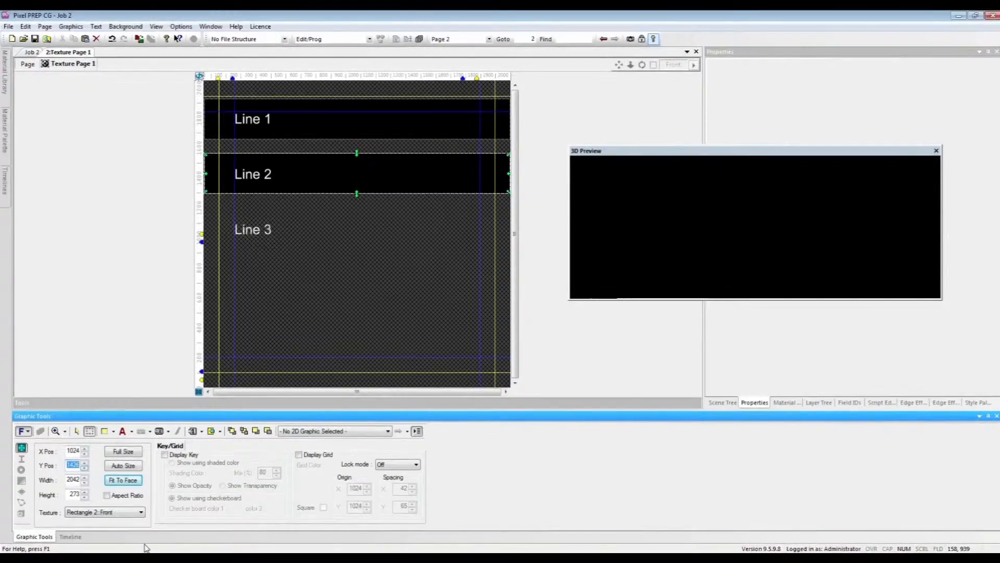
Step: Move the Rectangle 3: Front texture area over Line 3 at about X 1021, Y 1046, and return to the 3D page
left_click(137, 513)
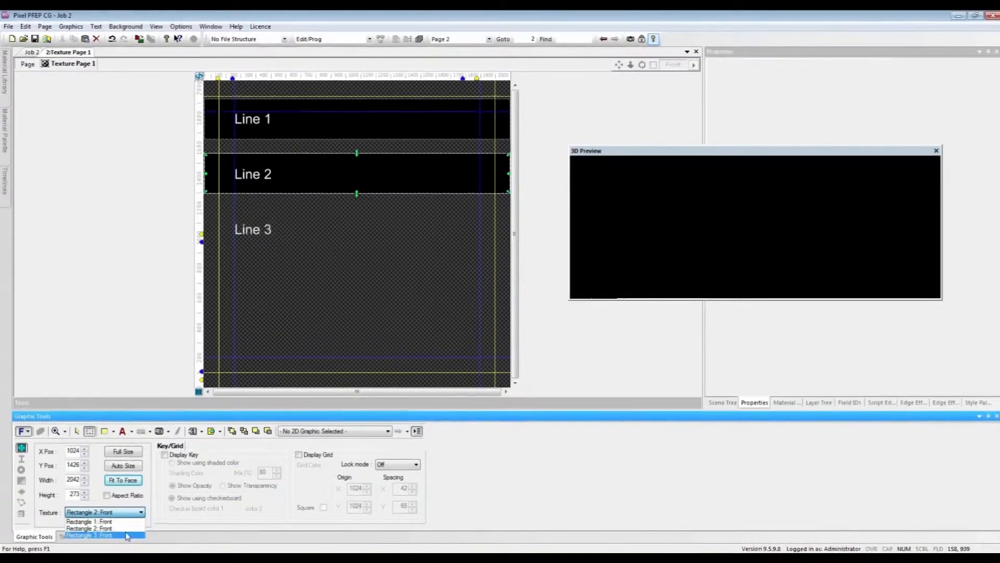
left_click_drag(335, 112, 334, 222)
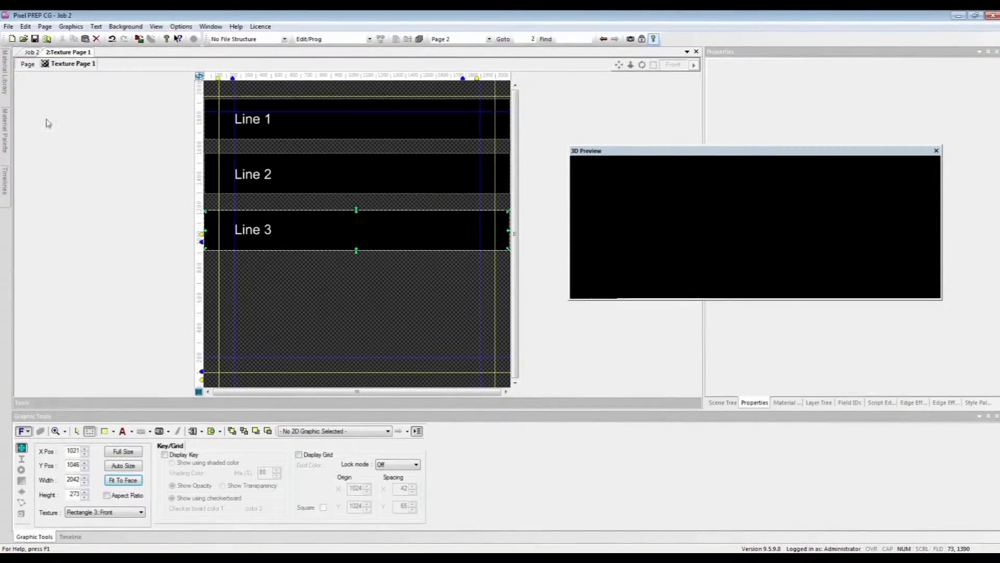
left_click(28, 65)
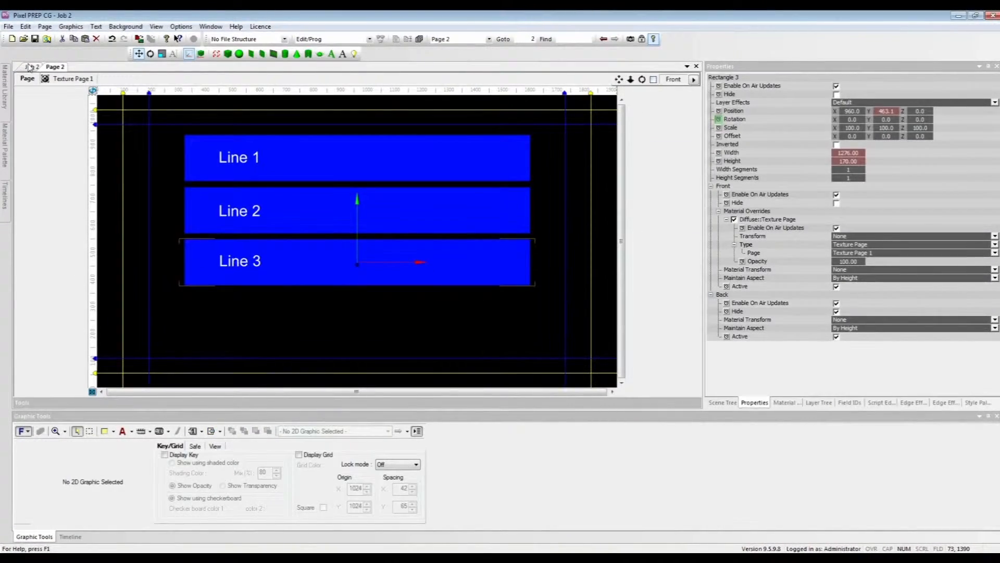
Step: Stagger the timeline animations, moving Rectangle 2's to start at 00:00:14 and Rectangle 3's to start at 00:01:04
left_click(71, 537)
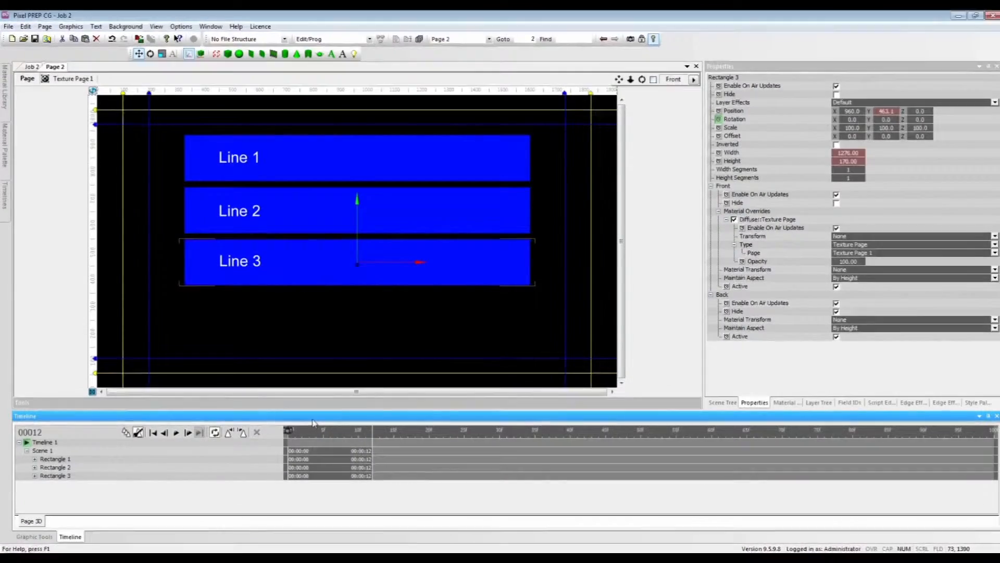
left_click_drag(317, 433, 347, 443)
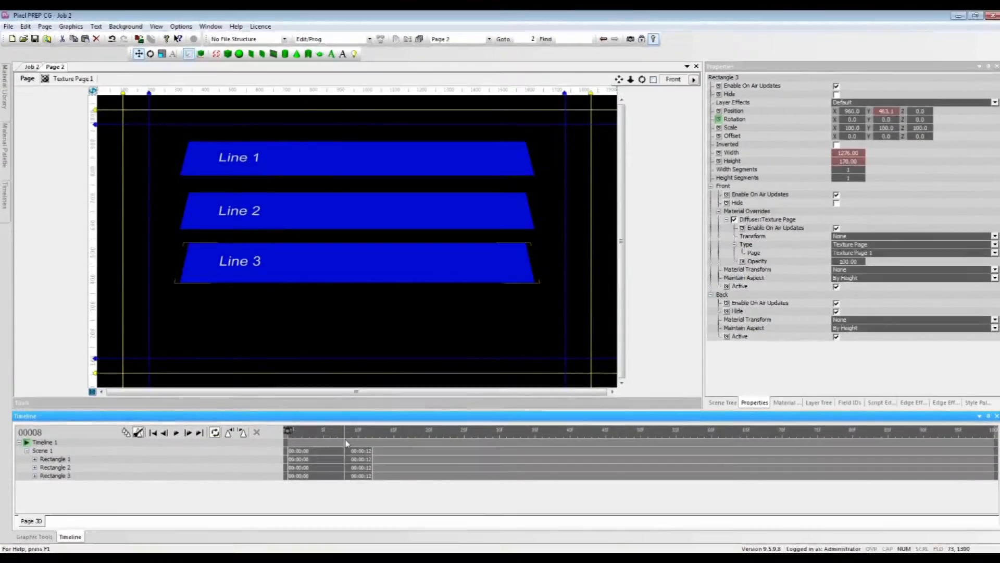
left_click(91, 468)
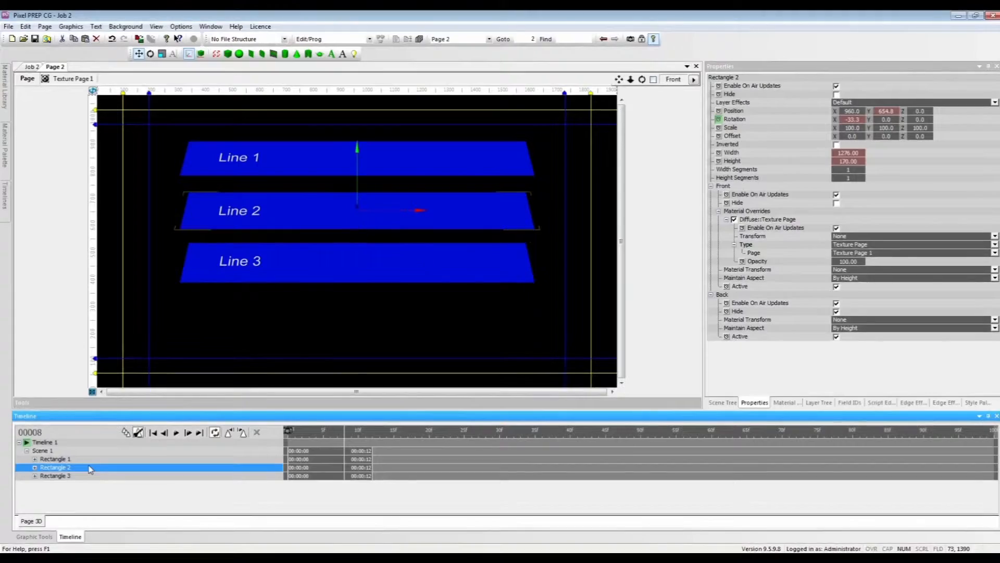
left_click_drag(299, 472, 379, 470)
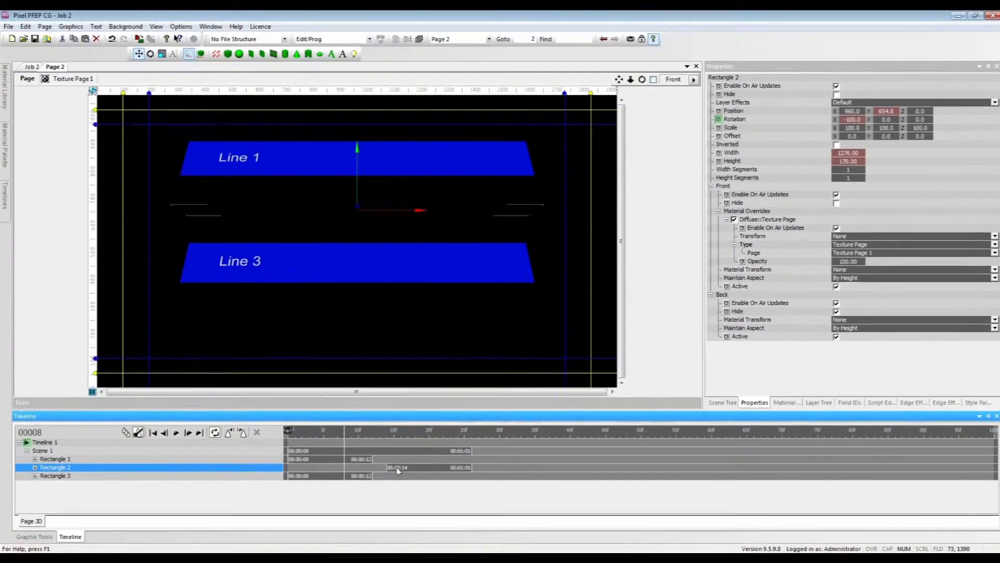
left_click(35, 475)
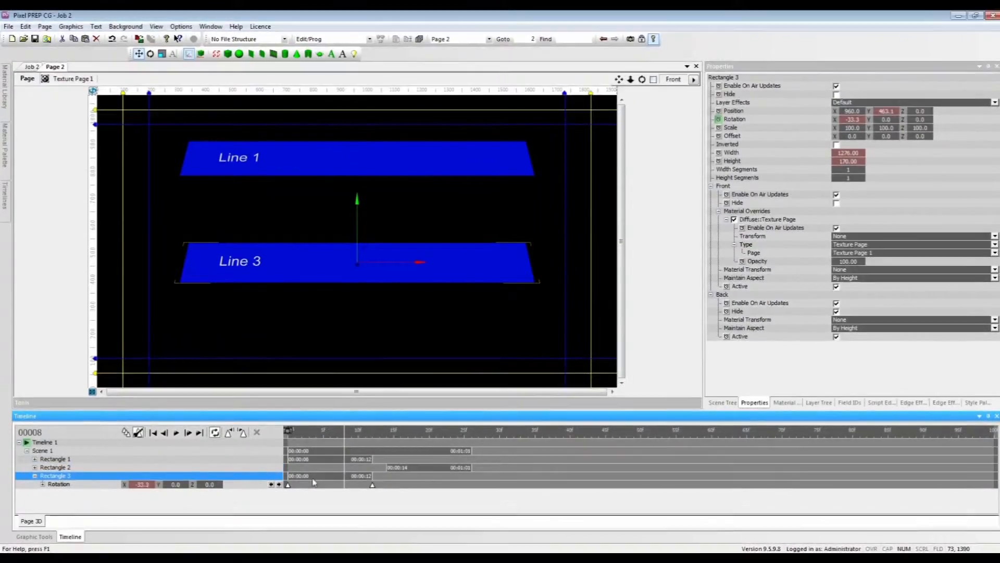
left_click_drag(308, 479, 457, 477)
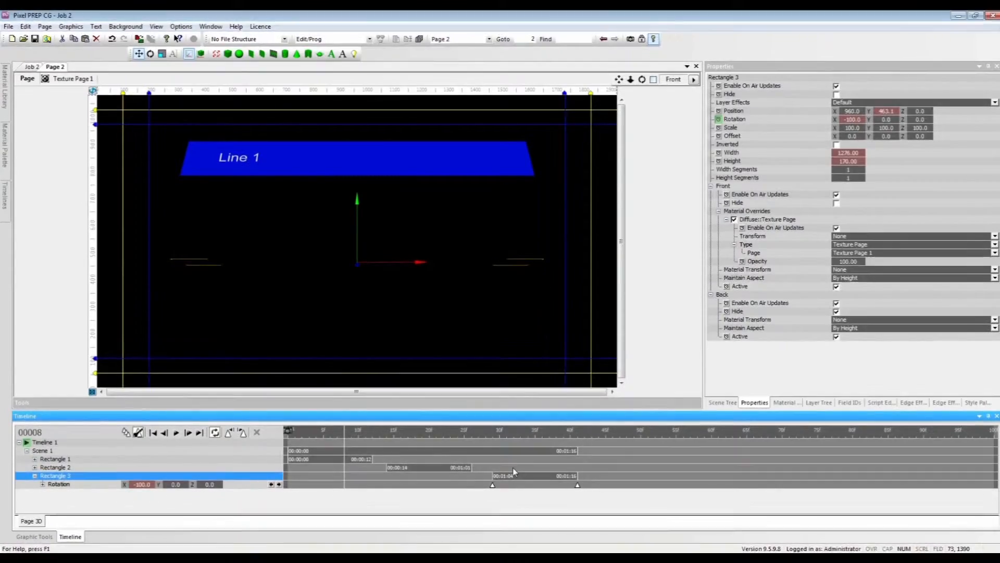
Step: Play the animation from frame 0 and set frame 41 as the main preview frame
left_click_drag(344, 440, 286, 439)
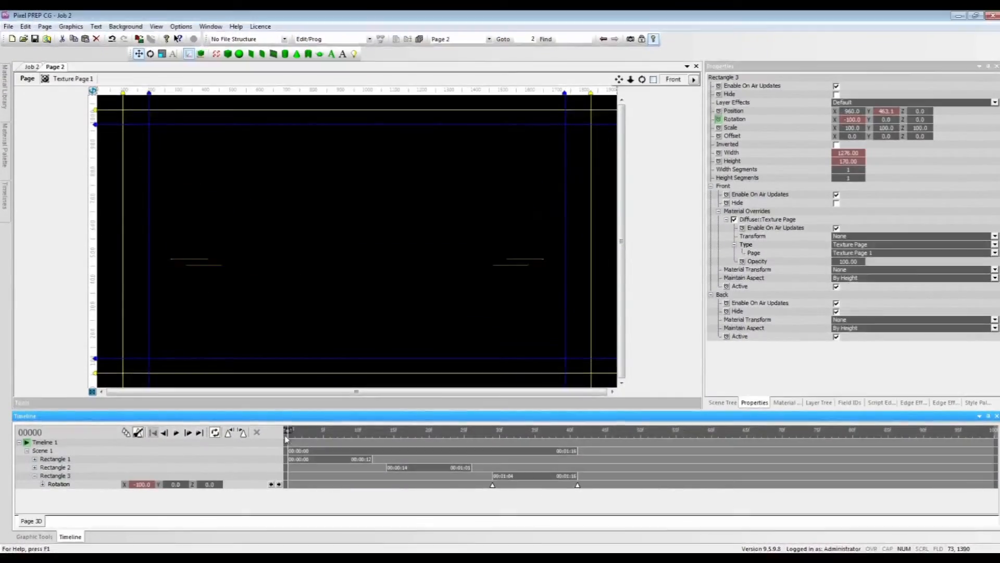
left_click(175, 435)
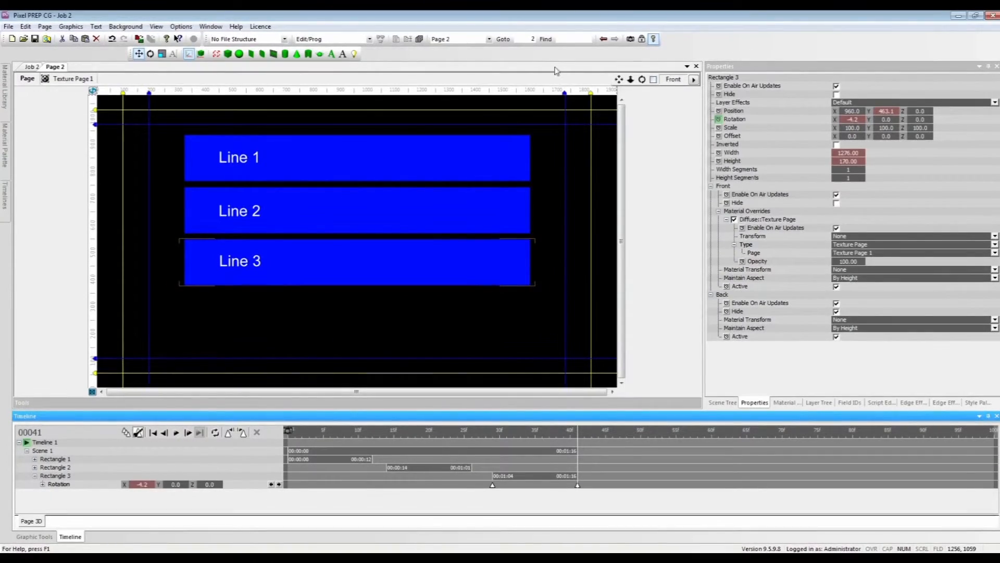
right_click(578, 438)
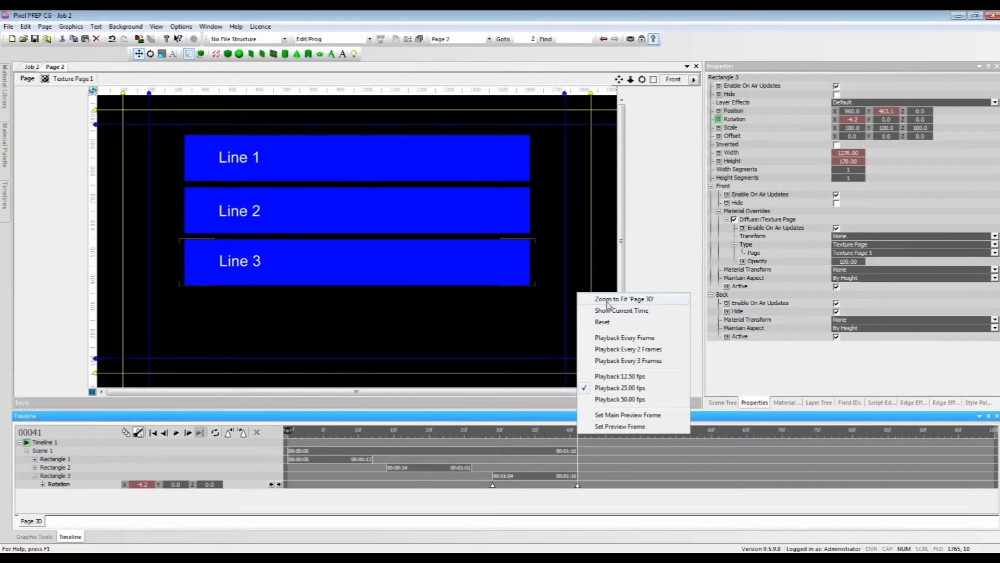
left_click(621, 416)
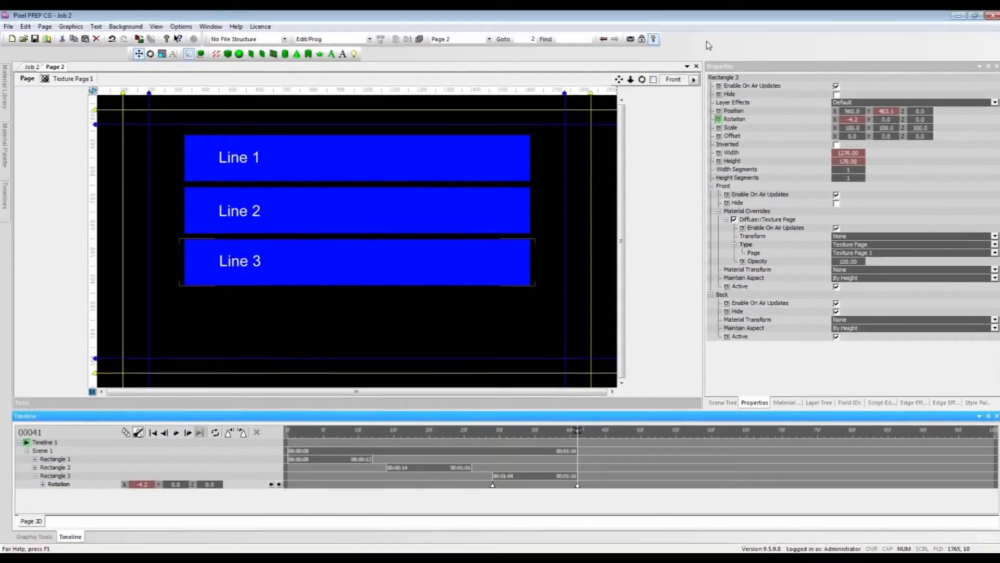
Step: Close Page 2 and save its changes
left_click(696, 66)
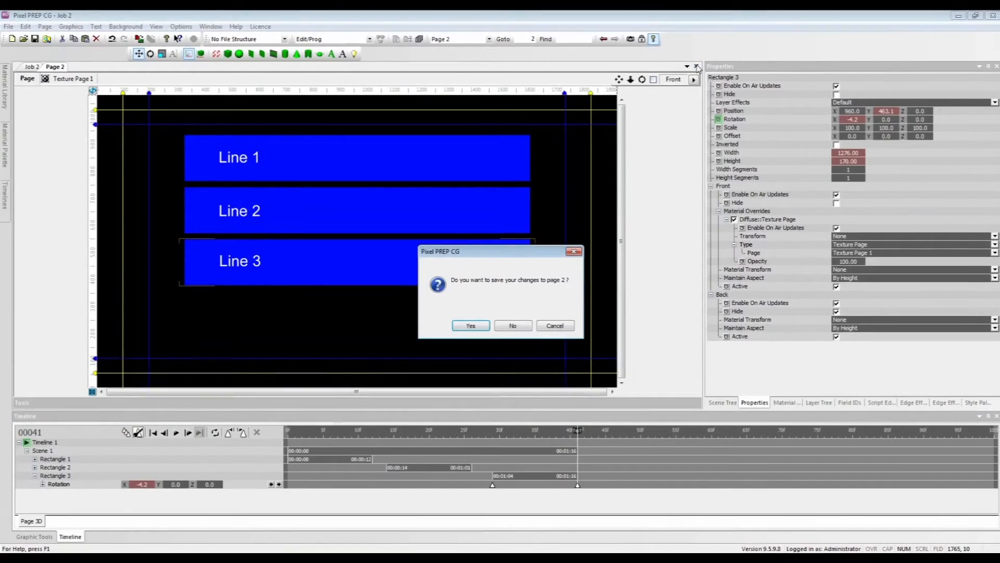
left_click(483, 327)
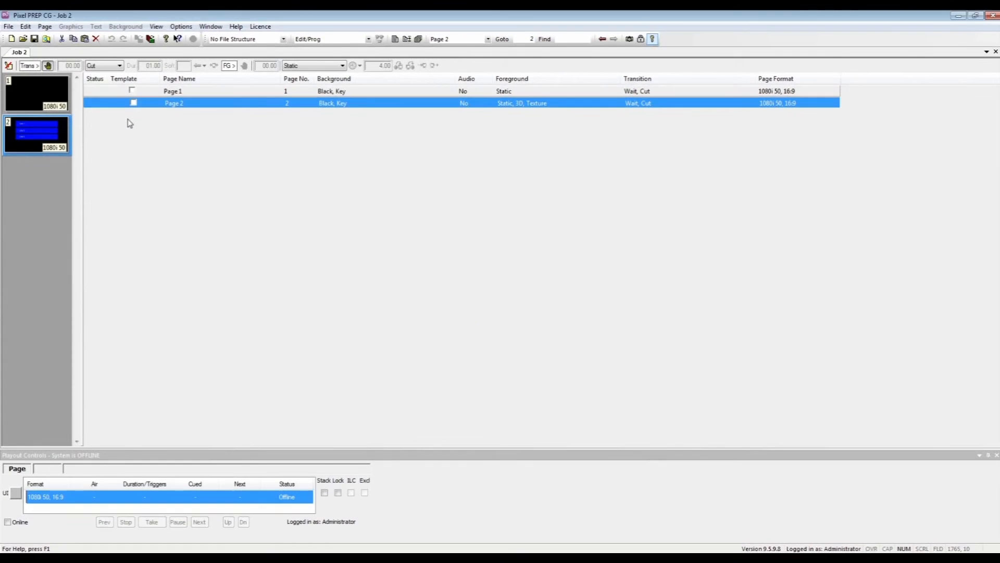
Step: Take Page 2 to air to view its animation, then stop playout and go offline
right_click(48, 136)
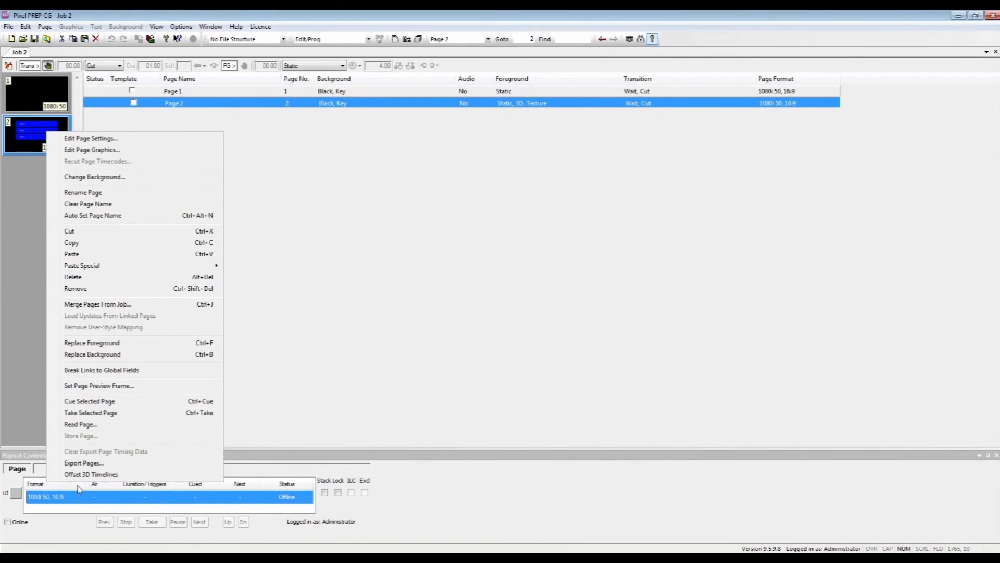
left_click(91, 412)
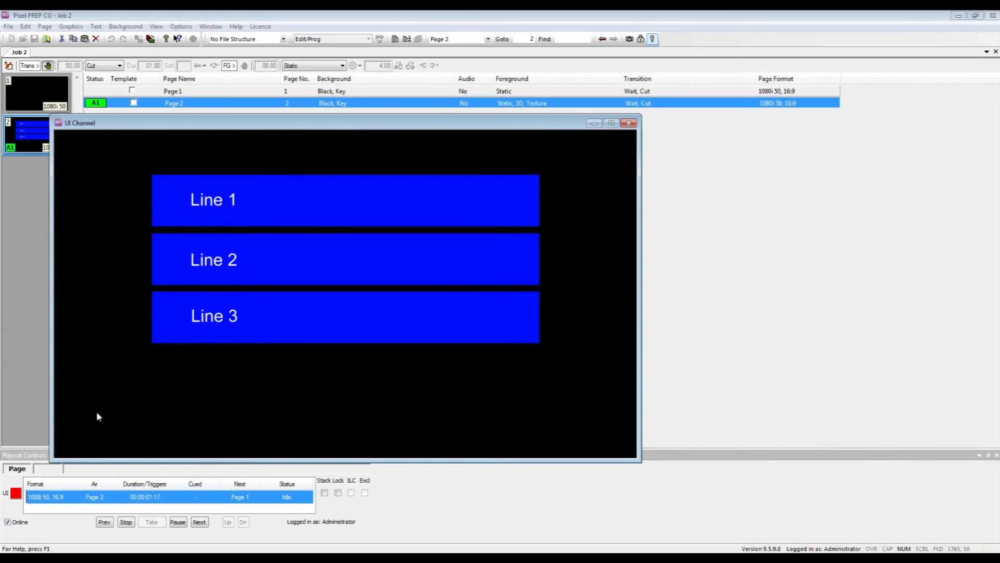
left_click(125, 522)
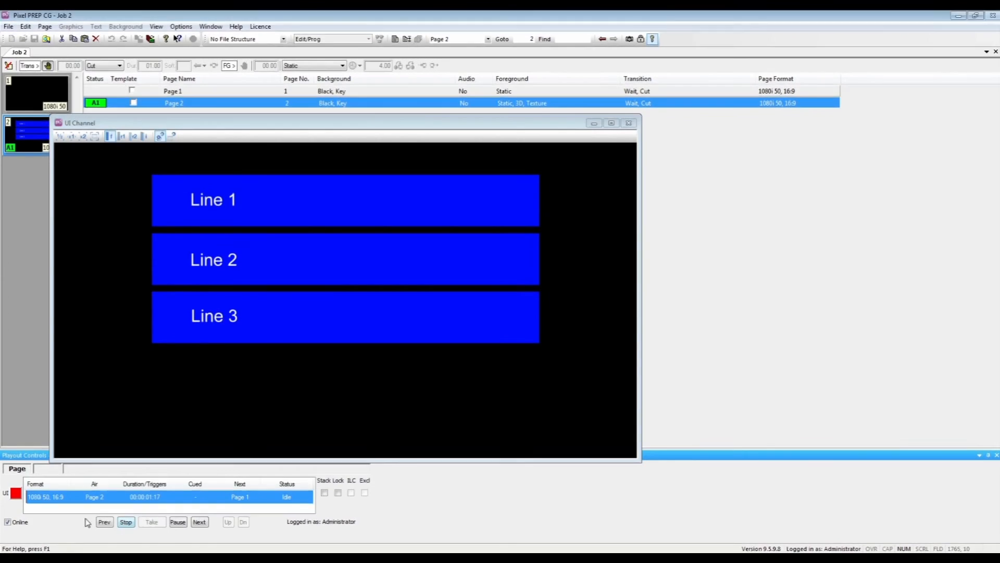
left_click(12, 523)
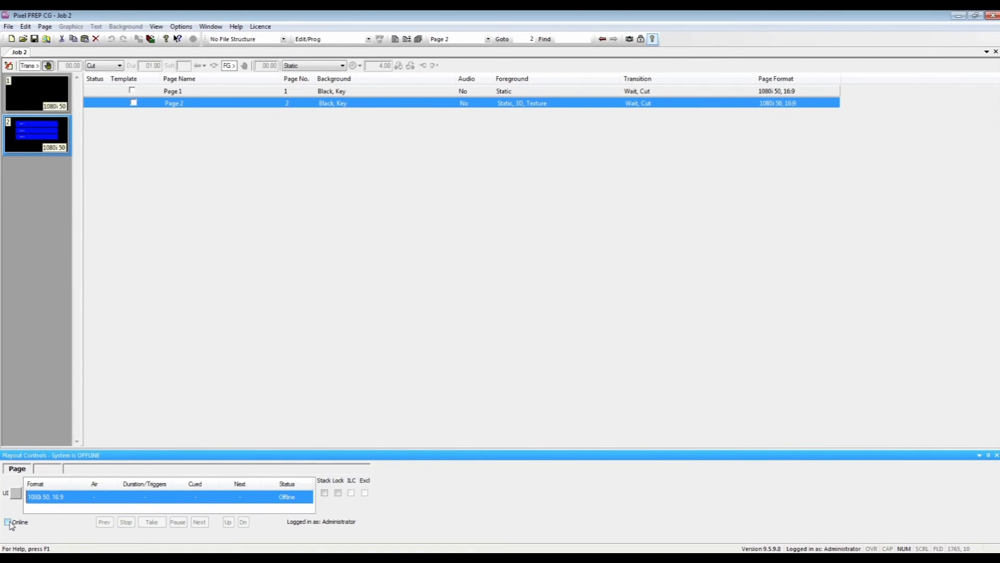